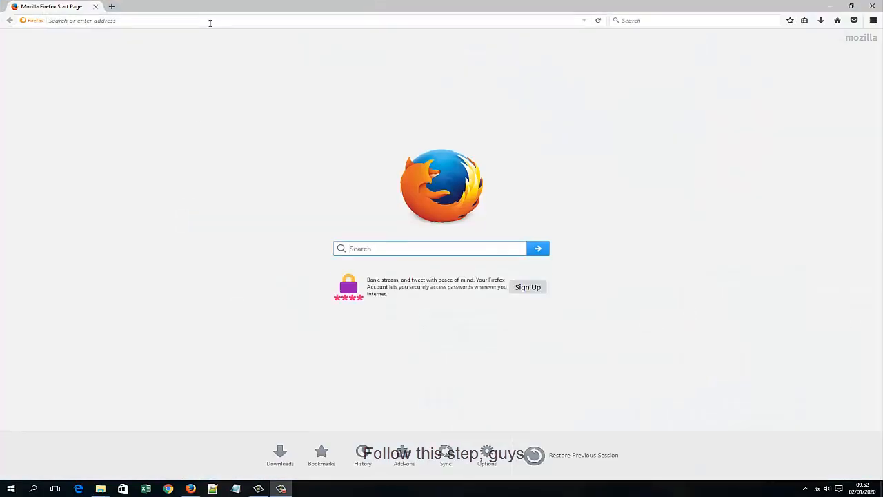
Open youtube.com and search for the Photoshop tutorial channel by its name.
{"action": "key", "text": "Return"}
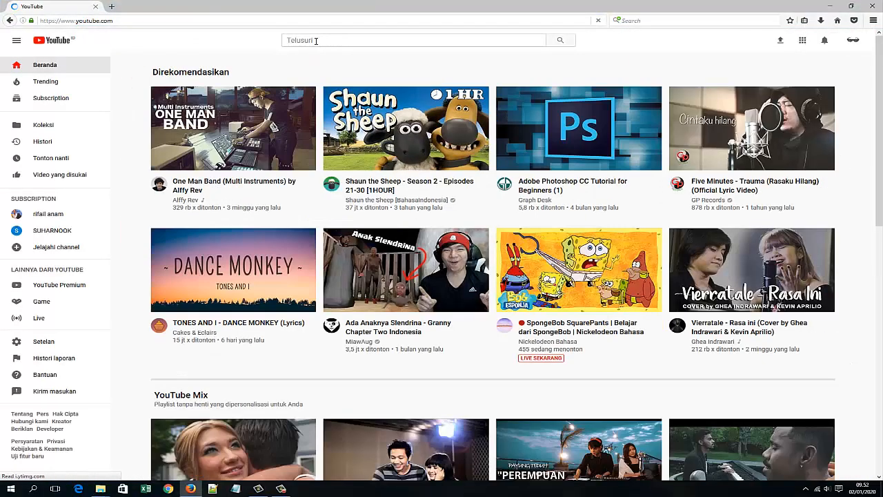
{"action": "left_click", "coordinate": [315, 40]}
{"action": "type", "text": "bey"}
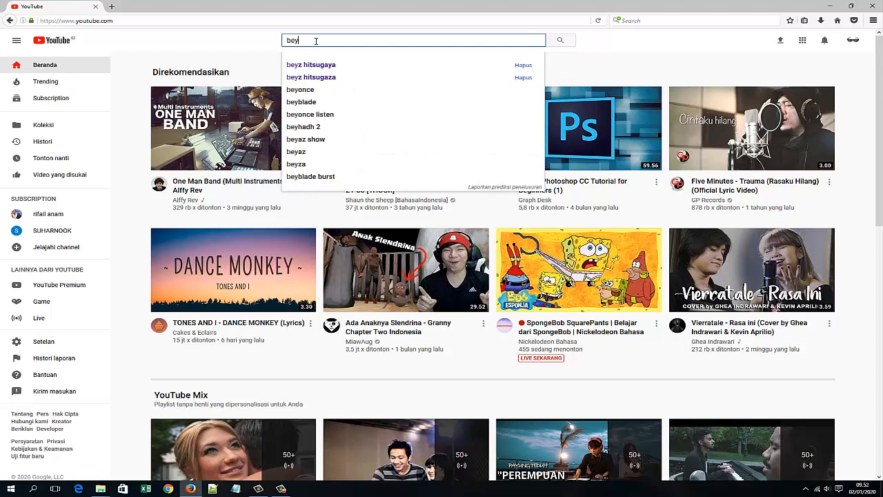
{"action": "type", "text": "z hitz"}
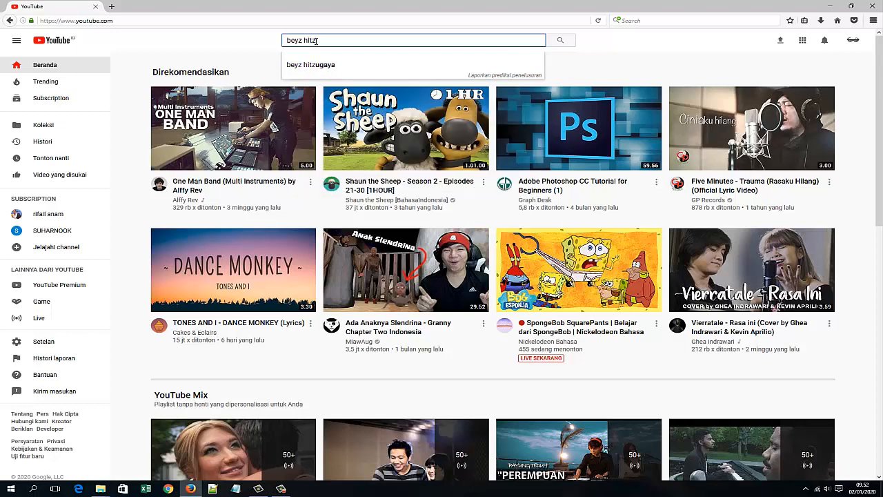
{"action": "type", "text": "ugaya"}
{"action": "key", "text": "Return"}
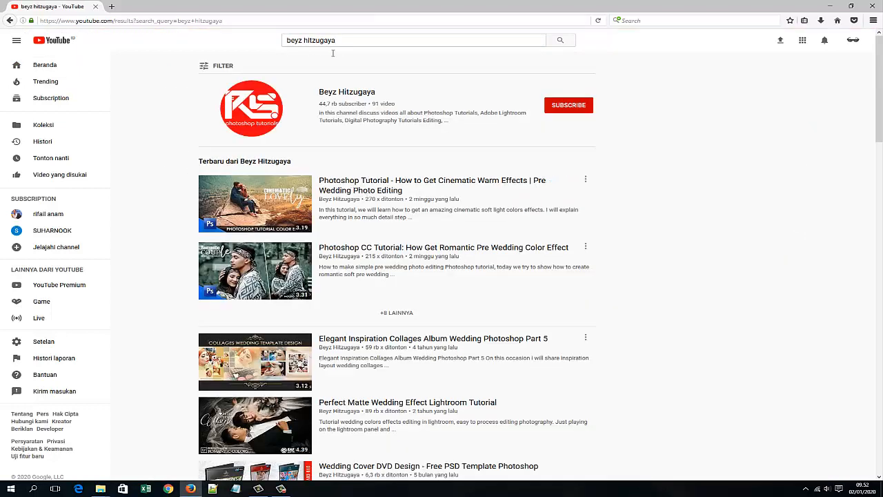
Open the Photoshop tutorial channel from the search results, browse its uploads and show its full video list.
{"action": "left_click", "coordinate": [351, 97]}
{"action": "scroll", "coordinate": [483, 242], "scroll_direction": "down", "scroll_amount": 2}
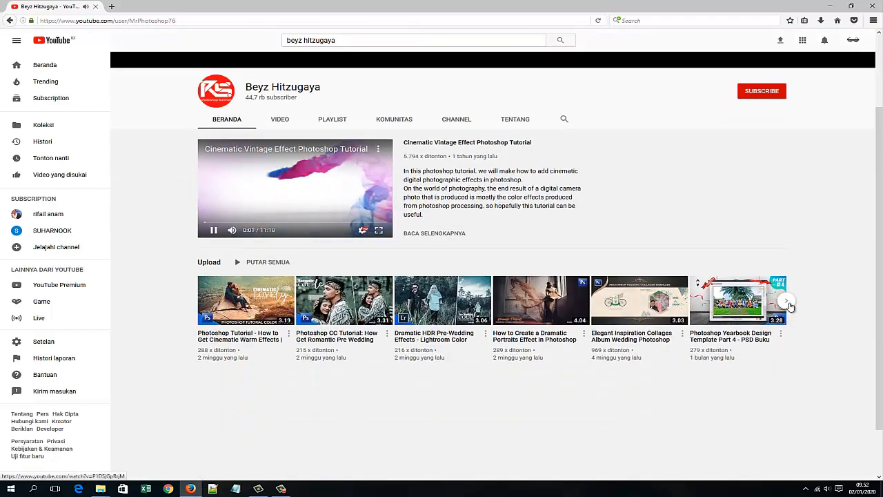
{"action": "left_click", "coordinate": [787, 301]}
{"action": "scroll", "coordinate": [293, 309], "scroll_direction": "up", "scroll_amount": 2}
{"action": "left_click_drag", "start_coordinate": [734, 183], "coordinate": [761, 160]}
{"action": "left_click", "coordinate": [268, 216]}
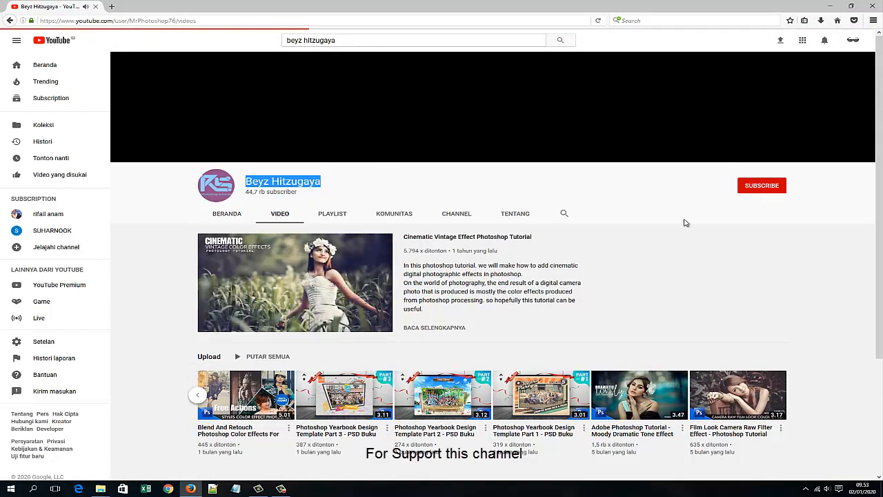
Subscribe to the channel and turn on its notification bell.
{"action": "left_click", "coordinate": [772, 188]}
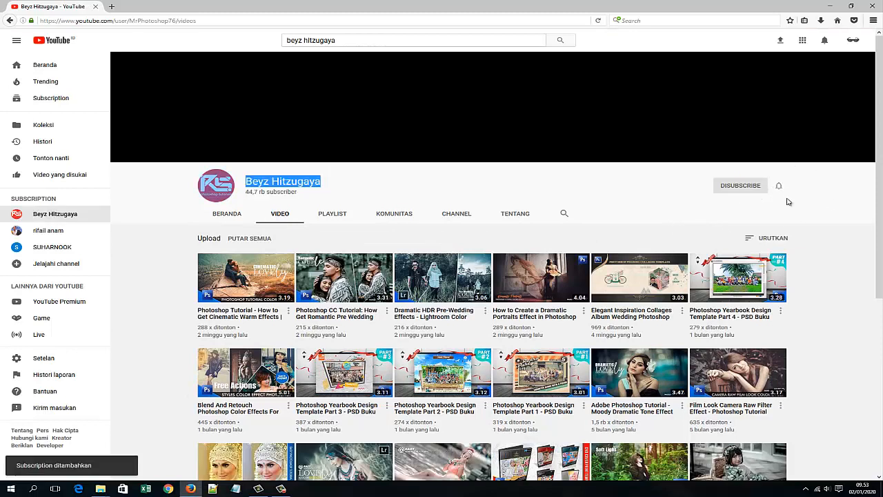
{"action": "left_click", "coordinate": [778, 186]}
{"action": "left_click", "coordinate": [794, 205]}
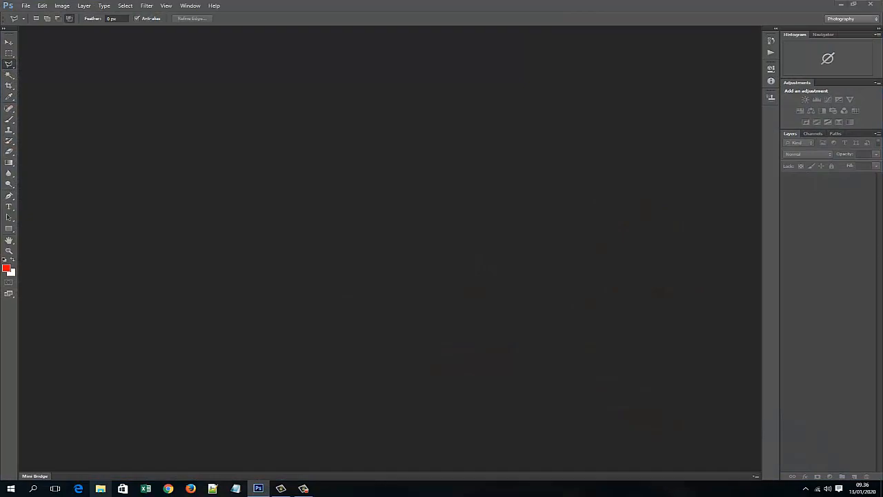
Open the 191107 portrait JPG from File Explorer's recent files in Photoshop and duplicate its Background layer.
{"action": "left_click", "coordinate": [100, 488]}
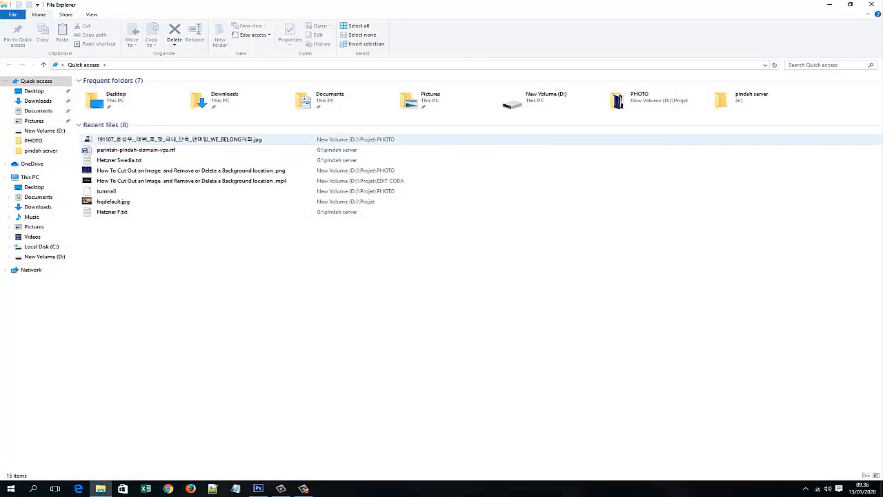
{"action": "left_click_drag", "start_coordinate": [159, 139], "coordinate": [252, 244]}
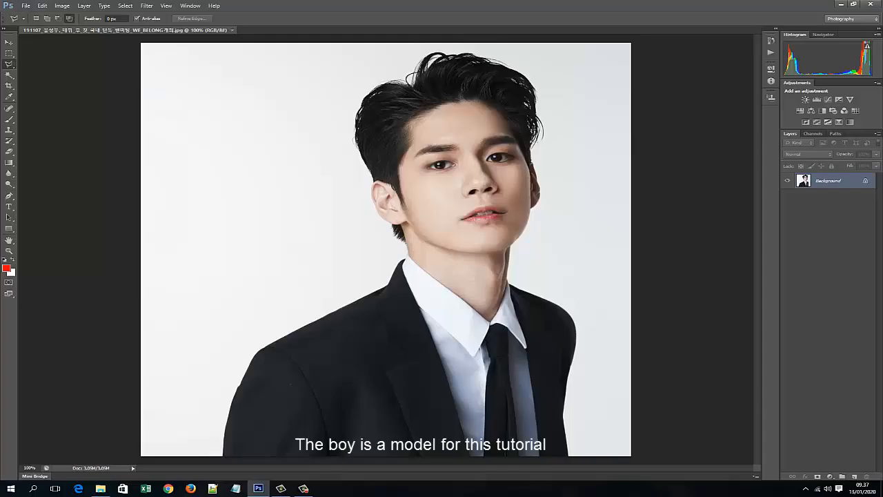
{"action": "key", "text": "ctrl+j"}
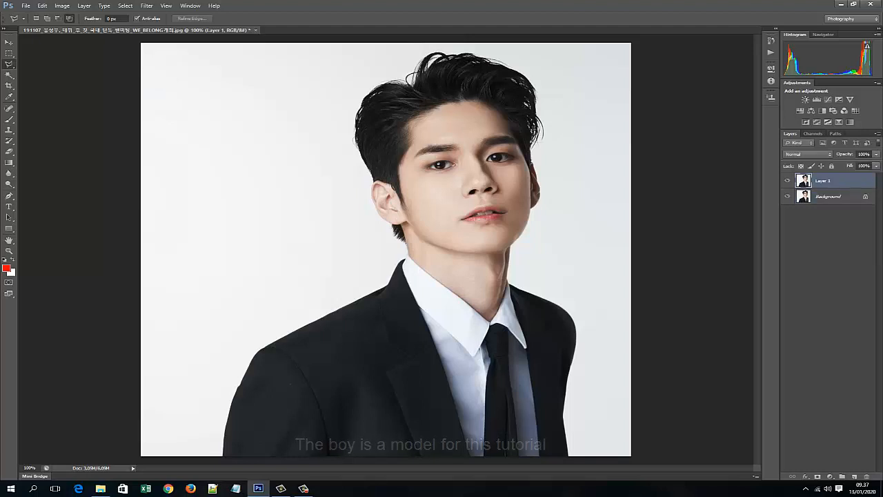
Select the white backdrop of Layer 1 with the Magic Wand and subtract the shirt collar area using the Polygonal Lasso.
{"action": "key", "text": "w"}
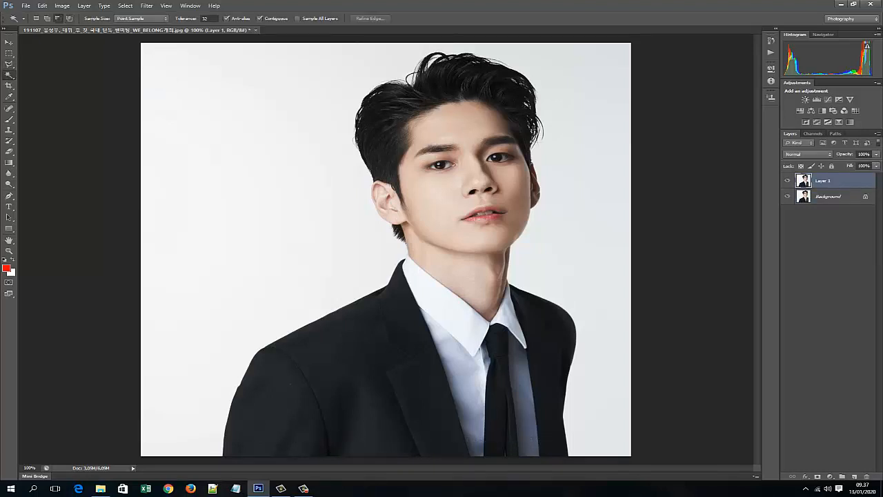
{"action": "left_click", "coordinate": [276, 172]}
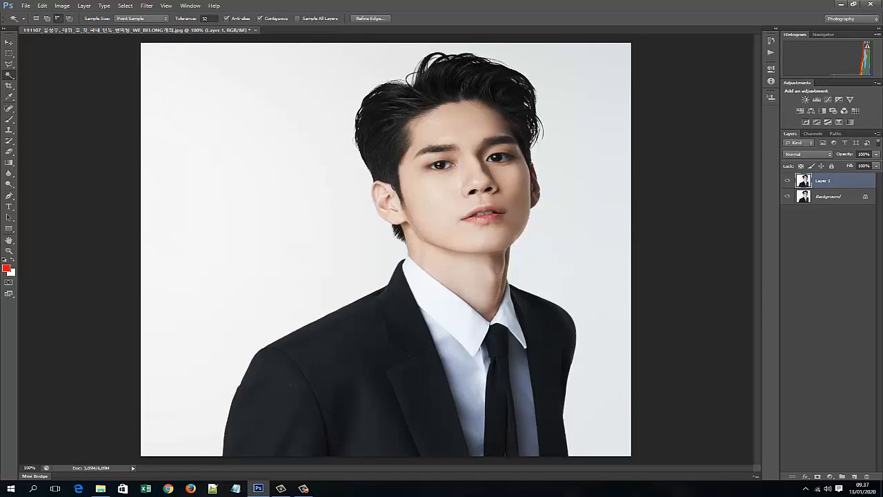
{"action": "key", "text": "ctrl+plus"}
{"action": "key", "text": "ctrl+plus"}
{"action": "key", "text": "ctrl+plus"}
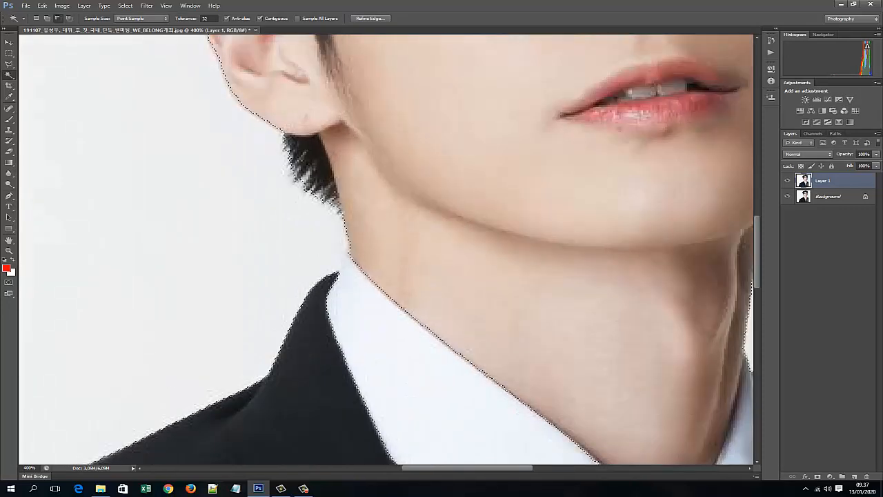
{"action": "key", "text": "l"}
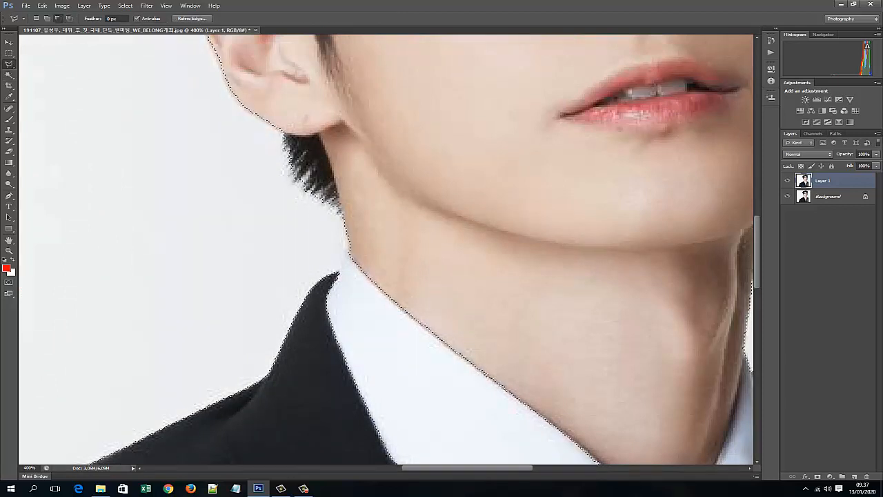
{"action": "mouse_move", "coordinate": [339, 254]}
{"action": "left_mouse_down"}
{"action": "mouse_move", "coordinate": [354, 221]}
{"action": "mouse_move", "coordinate": [558, 297]}
{"action": "left_mouse_up"}
{"action": "mouse_move", "coordinate": [611, 350]}
{"action": "left_mouse_down"}
{"action": "mouse_move", "coordinate": [545, 206]}
{"action": "mouse_move", "coordinate": [613, 323]}
{"action": "mouse_move", "coordinate": [632, 411]}
{"action": "mouse_move", "coordinate": [610, 274]}
{"action": "mouse_move", "coordinate": [614, 328]}
{"action": "mouse_move", "coordinate": [579, 377]}
{"action": "mouse_move", "coordinate": [481, 393]}
{"action": "mouse_move", "coordinate": [309, 322]}
{"action": "left_mouse_up"}
{"action": "left_click", "coordinate": [258, 240]}
{"action": "left_click_drag", "start_coordinate": [247, 162], "coordinate": [289, 279]}
{"action": "left_click", "coordinate": [269, 191]}
{"action": "left_click", "coordinate": [269, 134]}
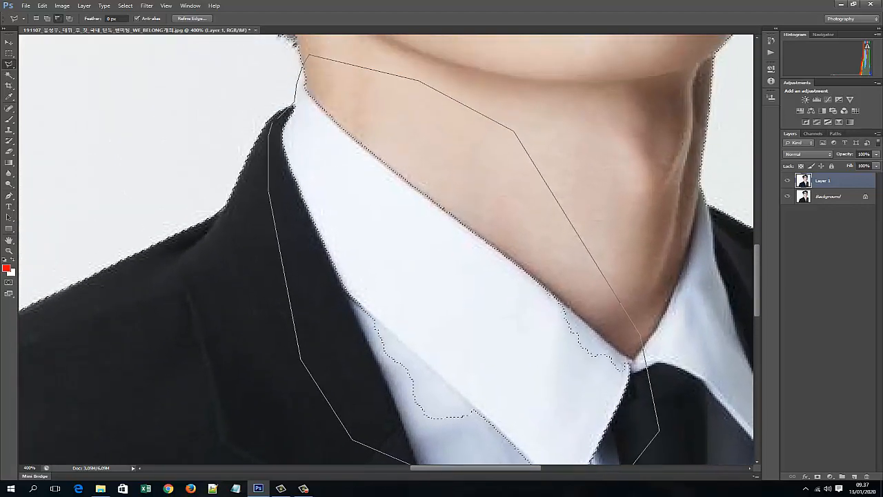
{"action": "left_click", "coordinate": [295, 105]}
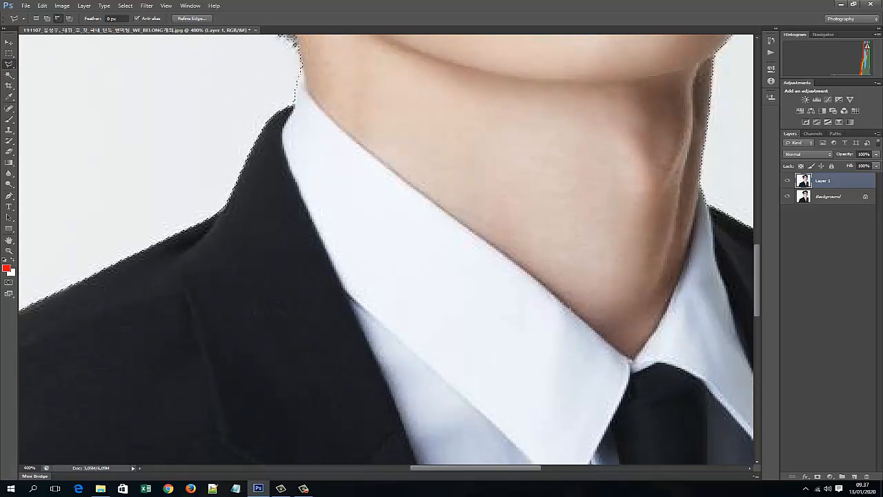
Hide the Background layer and clear the selected white backdrop from Layer 1.
{"action": "key", "text": "ctrl+minus"}
{"action": "key", "text": "ctrl+minus"}
{"action": "key", "text": "ctrl+minus"}
{"action": "key", "text": "ctrl+minus"}
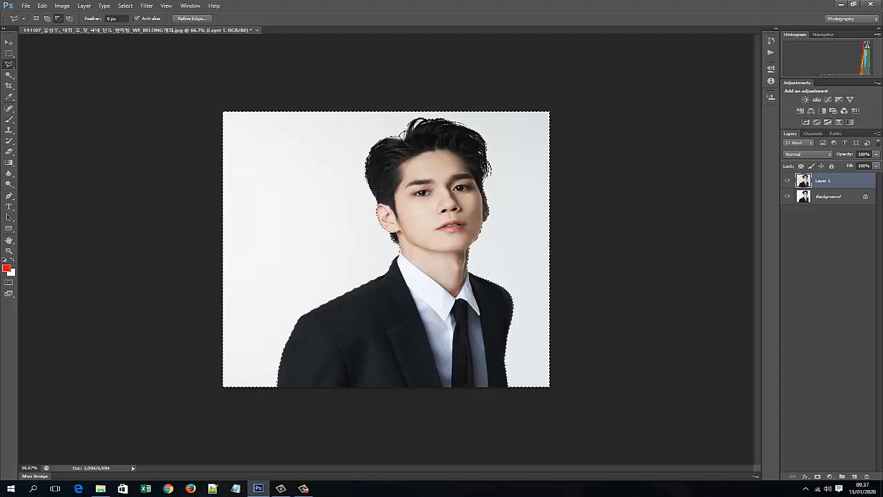
{"action": "left_click", "coordinate": [788, 196]}
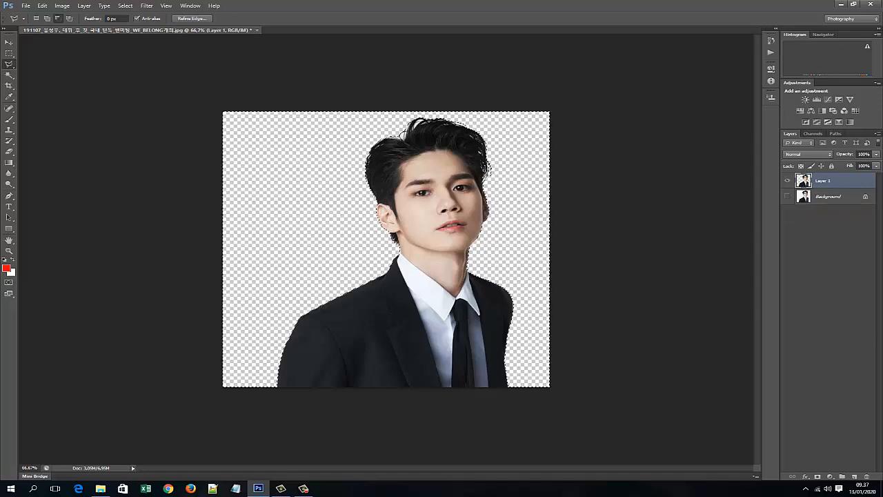
Add the leftover white patch beside the loose curl on top of the hair to the Magic Wand selection and clear it.
{"action": "key", "text": "ctrl+plus"}
{"action": "key", "text": "ctrl+plus"}
{"action": "key", "text": "ctrl+plus"}
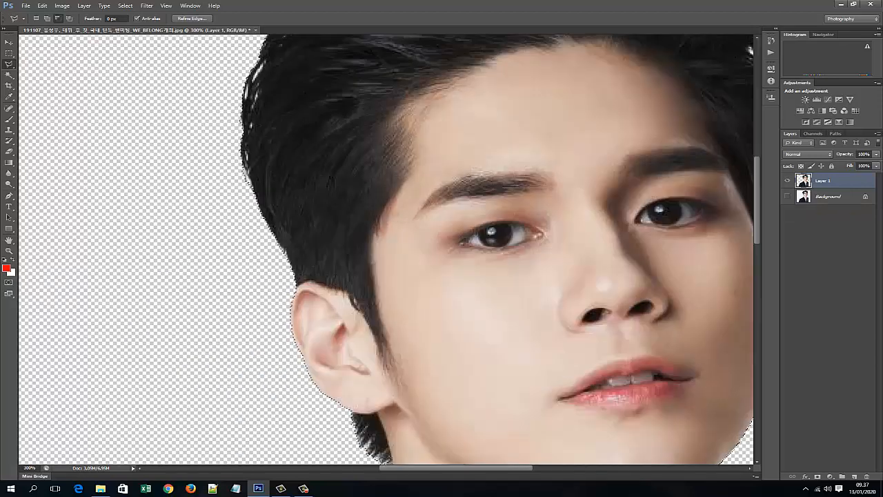
{"action": "key", "text": "ctrl+plus"}
{"action": "left_click_drag", "start_coordinate": [423, 123], "coordinate": [341, 414]}
{"action": "left_click", "coordinate": [9, 73]}
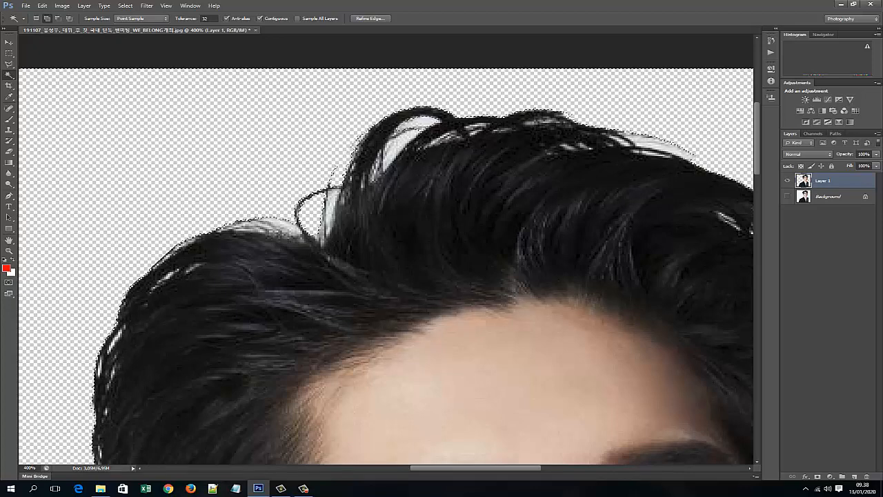
{"action": "left_click", "coordinate": [332, 212]}
{"action": "key", "text": "Delete"}
{"action": "left_click_drag", "start_coordinate": [385, 249], "coordinate": [413, 216]}
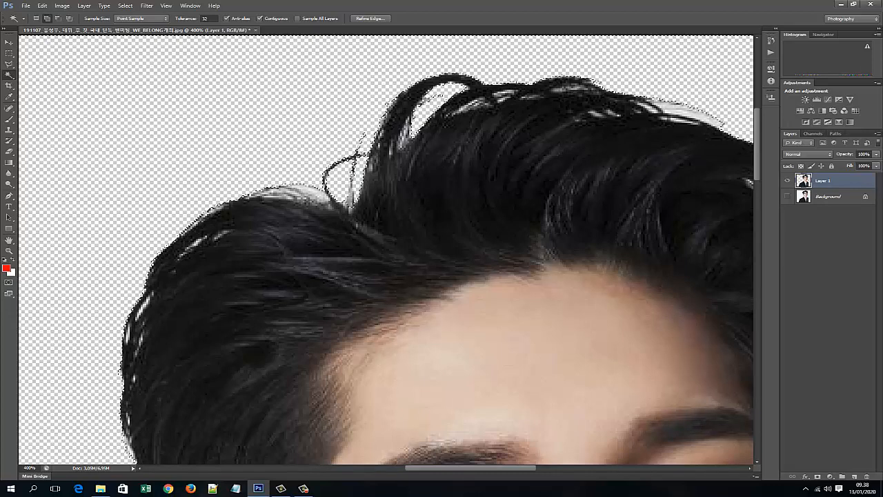
Show the edit history and undo the last two Magic Wand selections.
{"action": "left_click", "coordinate": [771, 40]}
{"action": "key", "text": "ctrl+alt+z"}
{"action": "key", "text": "ctrl+alt+z"}
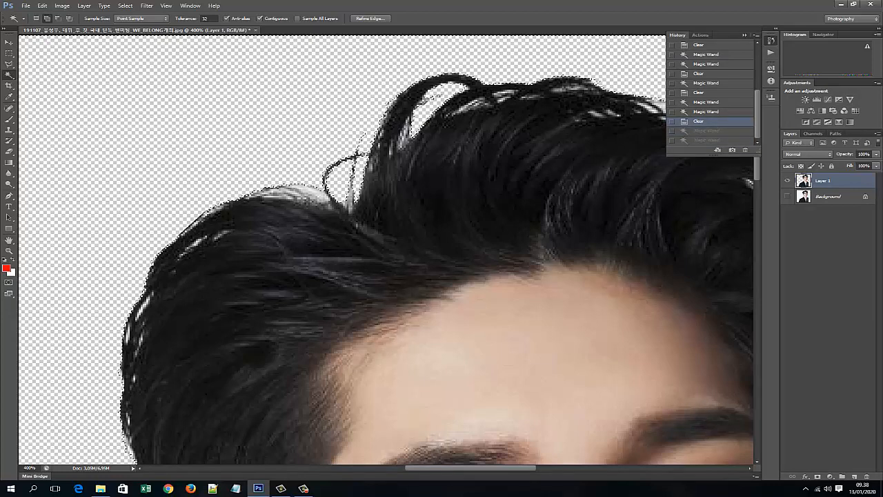
Clear the remaining backdrop pixels around the thin curled strand with the Magic Wand, starting a fresh selection for its tip.
{"action": "left_click", "coordinate": [350, 193]}
{"action": "key", "text": "Delete"}
{"action": "key", "text": "ctrl+d"}
{"action": "left_click", "coordinate": [355, 155]}
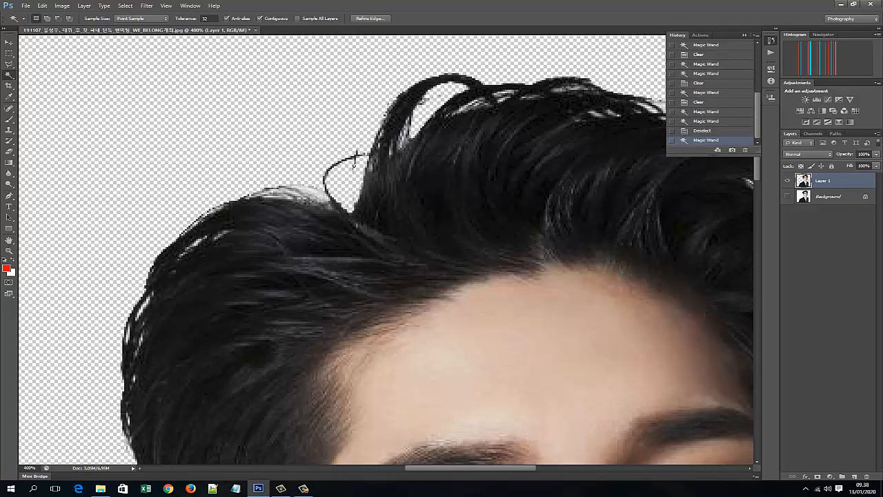
{"action": "key", "text": "Delete"}
Clear the pale fringe along the top edge of the left hair section with repeated Magic Wand selections.
{"action": "left_click", "coordinate": [274, 192]}
{"action": "key", "text": "Delete"}
{"action": "left_click", "coordinate": [276, 192]}
{"action": "key", "text": "Delete"}
{"action": "left_click", "coordinate": [277, 191]}
{"action": "left_click", "coordinate": [274, 187]}
{"action": "key", "text": "Delete"}
{"action": "left_click", "coordinate": [276, 188]}
{"action": "left_click", "coordinate": [282, 188]}
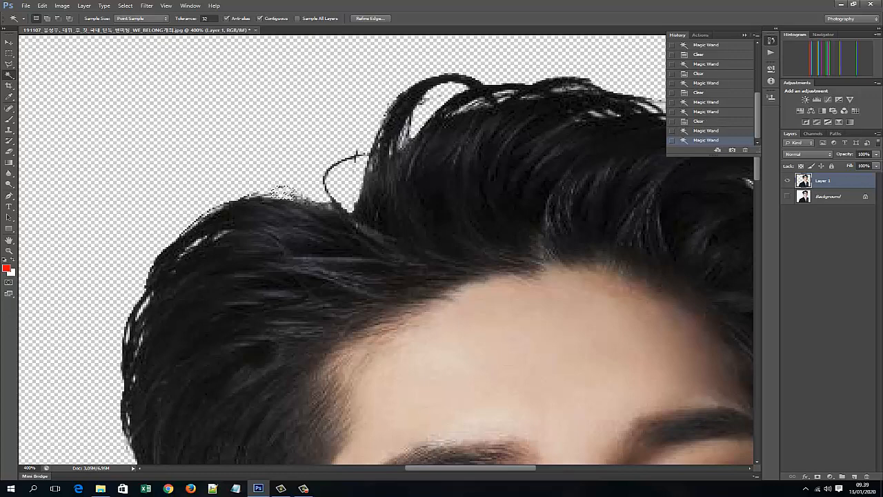
{"action": "key", "text": "Delete"}
Clear the pale fringe along the upper right contour of the hair with Magic Wand selections.
{"action": "left_click_drag", "start_coordinate": [282, 188], "coordinate": [42, 228]}
{"action": "left_click", "coordinate": [455, 155]}
{"action": "key", "text": "Delete"}
{"action": "left_click", "coordinate": [432, 143]}
{"action": "key", "text": "Delete"}
{"action": "left_click", "coordinate": [442, 146]}
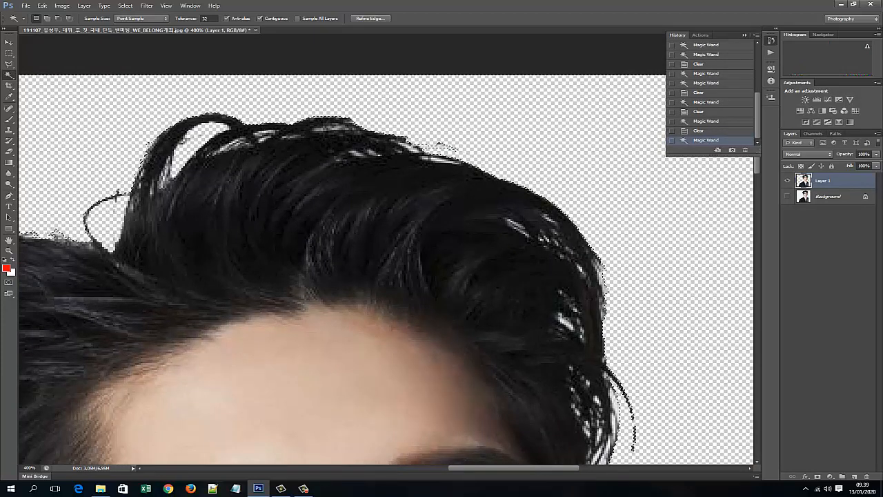
Clear the leftover backdrop along the right edge of the hair, including around the loose strands beside the temple.
{"action": "left_click", "coordinate": [600, 267]}
{"action": "key", "text": "Delete"}
{"action": "left_click", "coordinate": [619, 408]}
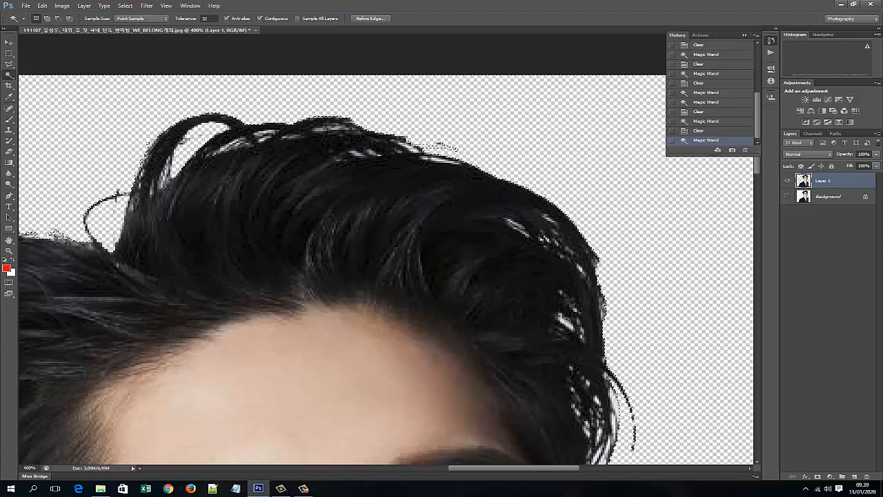
{"action": "key", "text": "Delete"}
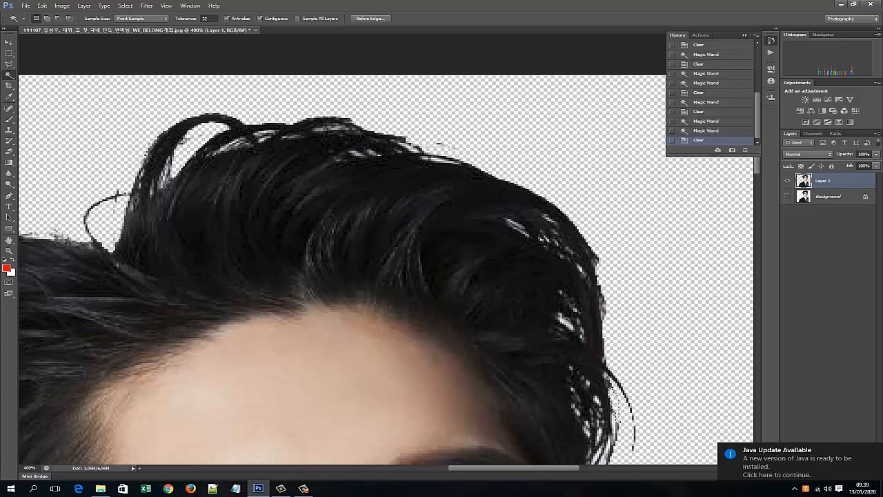
{"action": "scroll", "coordinate": [619, 407], "scroll_direction": "down", "scroll_amount": 3}
{"action": "left_click", "coordinate": [587, 390]}
{"action": "key", "text": "Delete"}
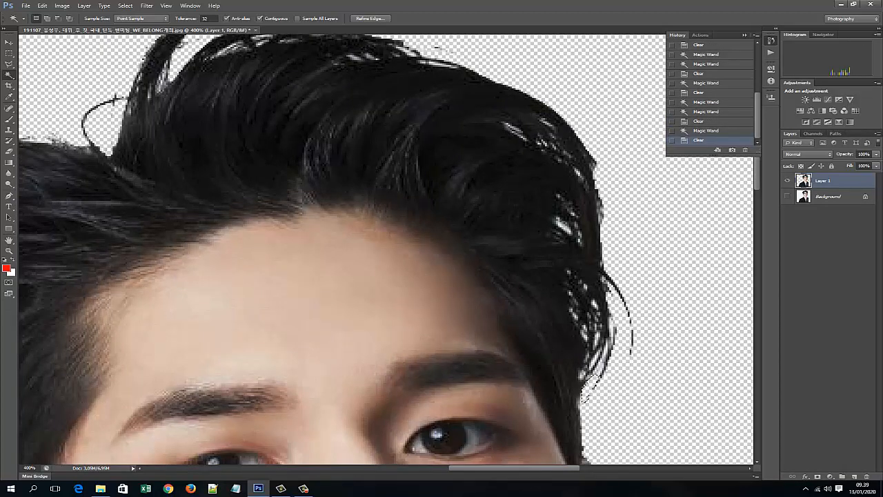
Clear the white gap between the strands inside the right side of the hair with Magic Wand selections.
{"action": "left_click", "coordinate": [559, 221]}
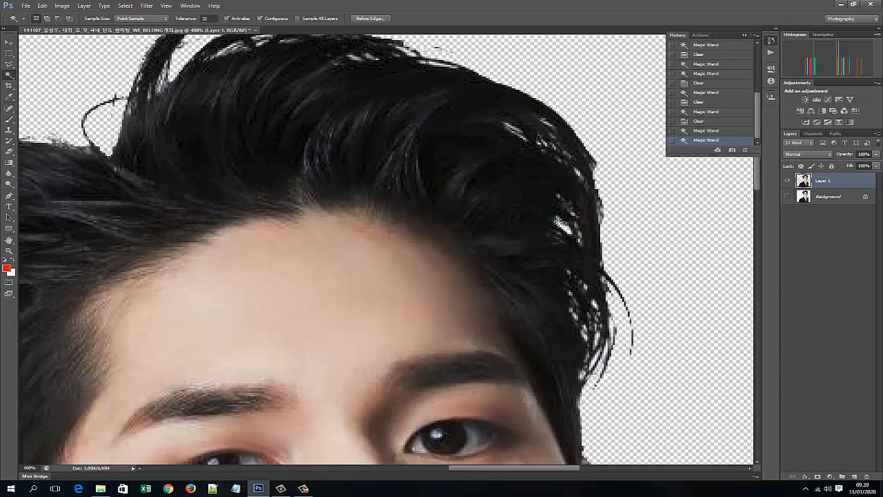
{"action": "key", "text": "Delete"}
{"action": "left_click", "coordinate": [558, 221]}
{"action": "key", "text": "Delete"}
{"action": "key", "text": "ctrl+d"}
{"action": "left_click", "coordinate": [560, 223]}
{"action": "key", "text": "Delete"}
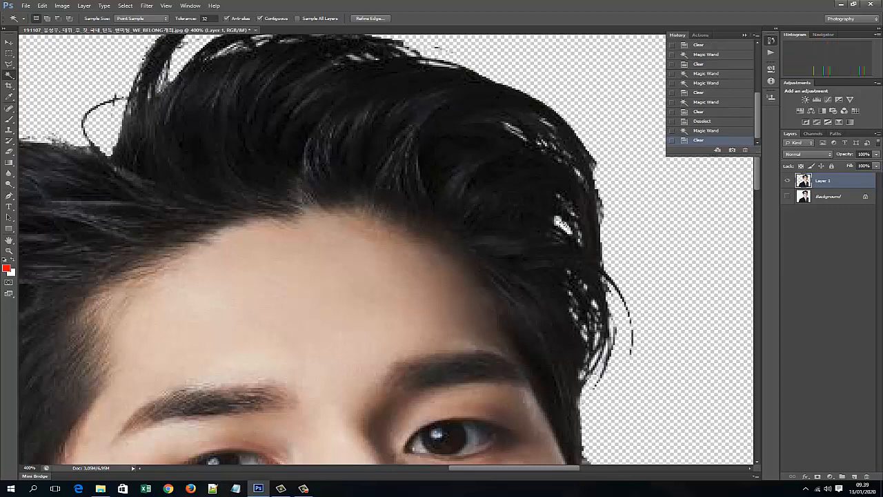
Create a new document 2000 pixels wide and 2000 pixels high.
{"action": "key", "text": "ctrl+1"}
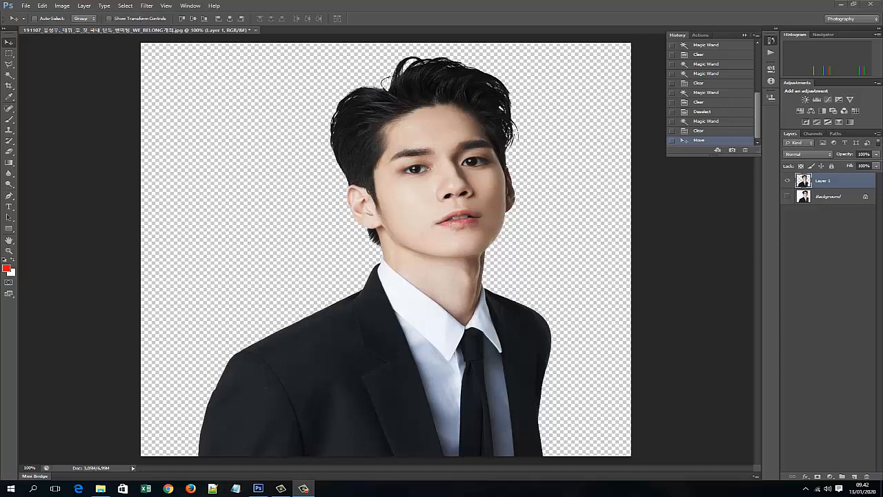
{"action": "left_click", "coordinate": [26, 5]}
{"action": "left_click", "coordinate": [31, 15]}
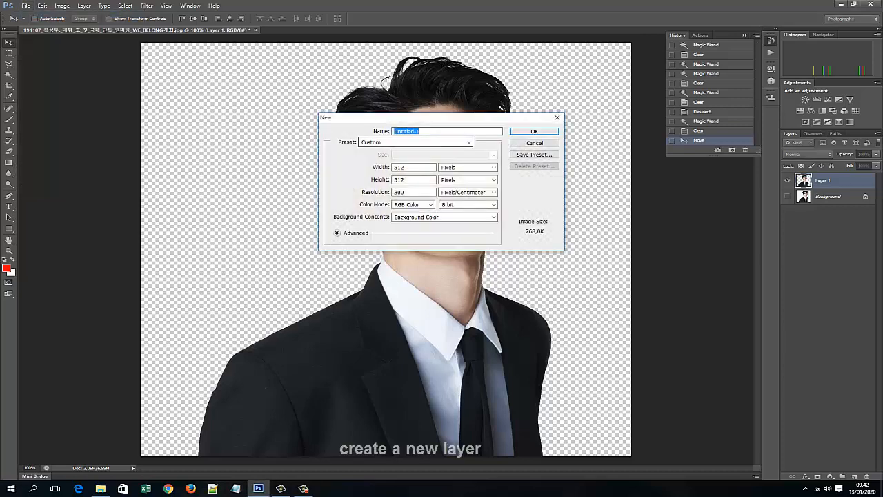
{"action": "double_click", "coordinate": [399, 167]}
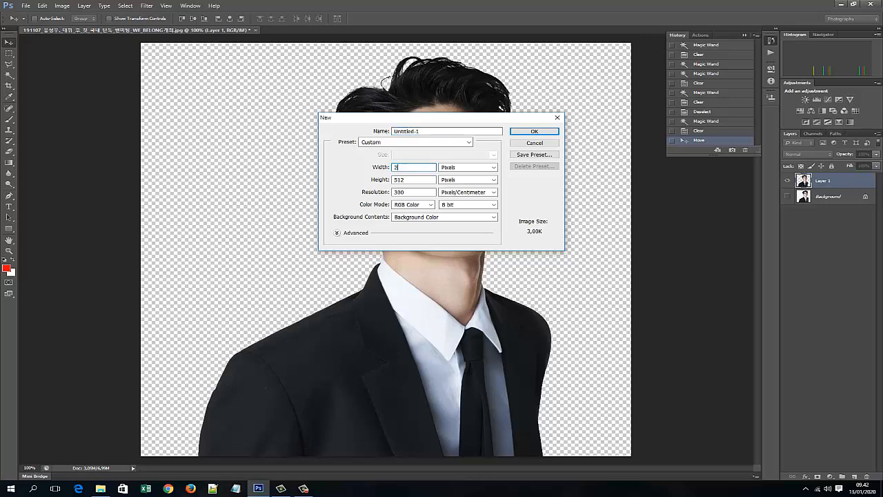
{"action": "key", "text": "Tab"}
{"action": "type", "text": "2000"}
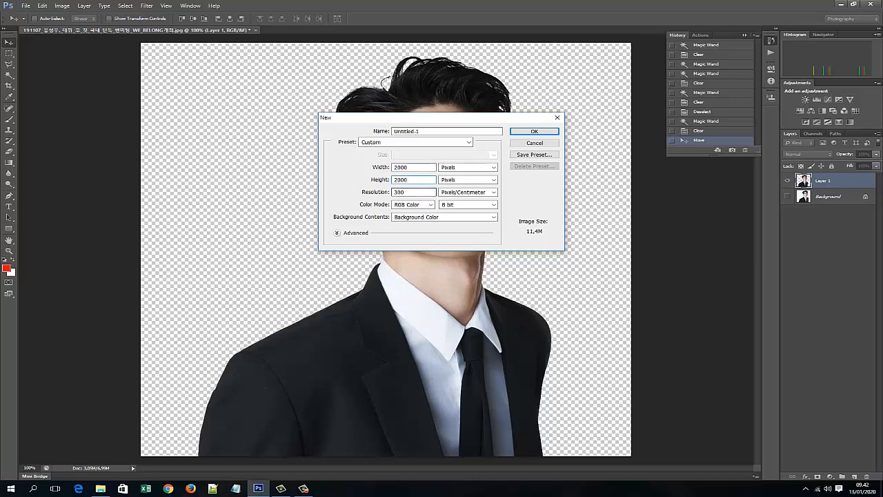
{"action": "key", "text": "Return"}
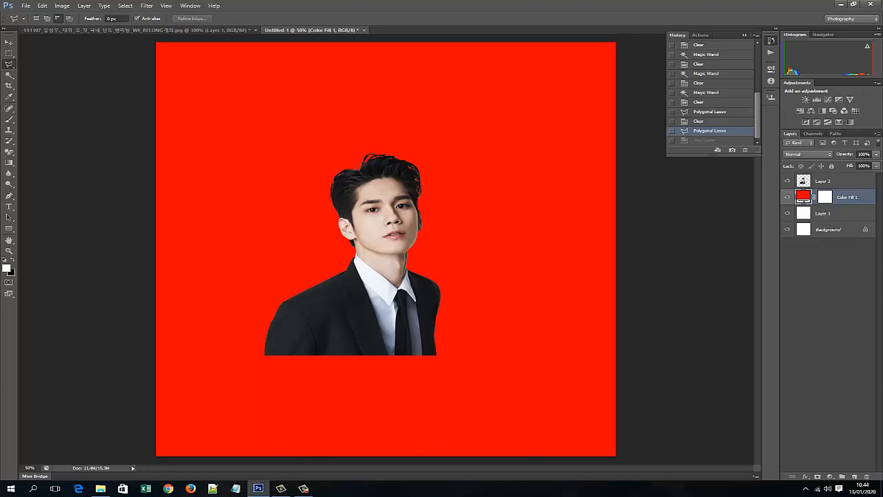
Recolour the solid colour fill layer behind the portrait to dark blue, hex 022876.
{"action": "double_click", "coordinate": [804, 199]}
{"action": "left_click_drag", "start_coordinate": [445, 238], "coordinate": [446, 175]}
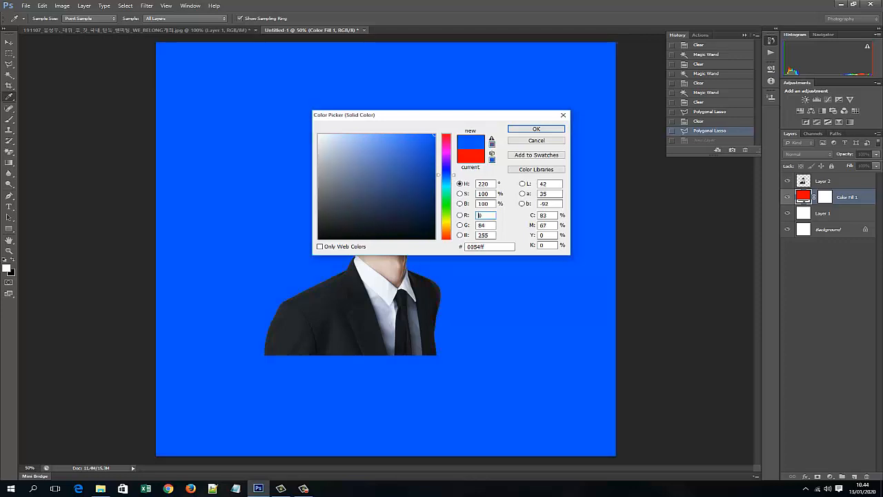
{"action": "left_click", "coordinate": [434, 184]}
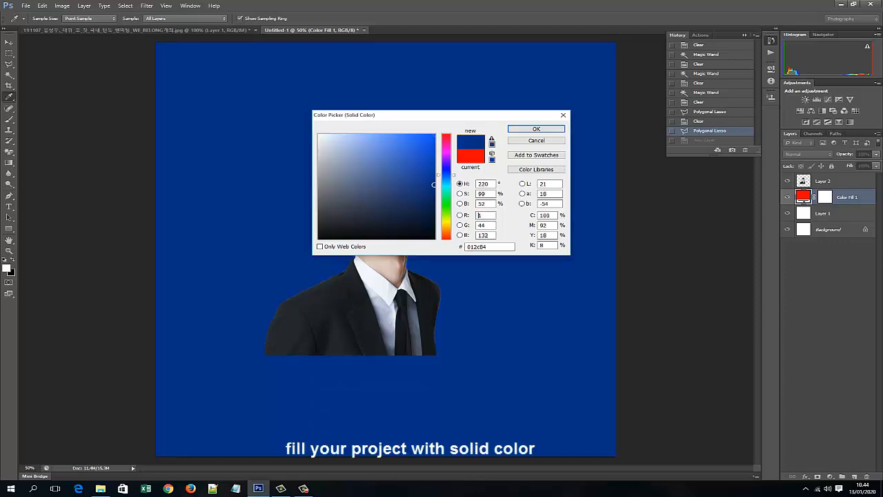
{"action": "left_click_drag", "start_coordinate": [434, 178], "coordinate": [433, 190]}
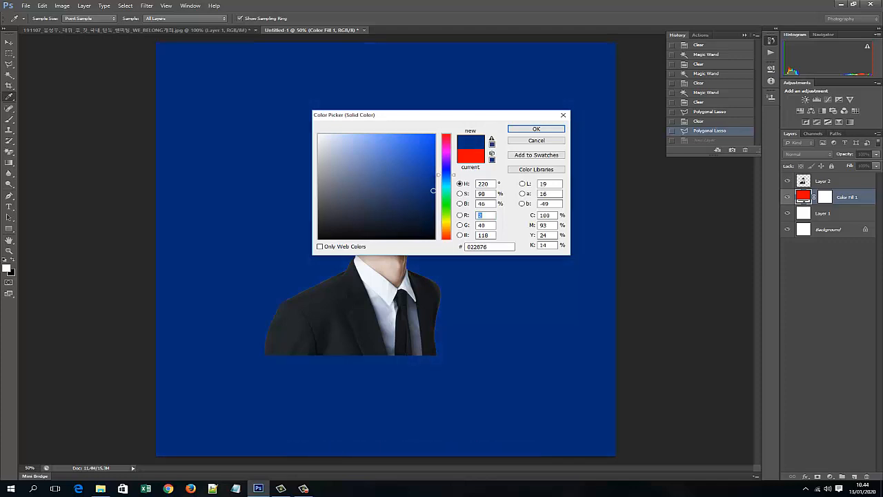
{"action": "key", "text": "Return"}
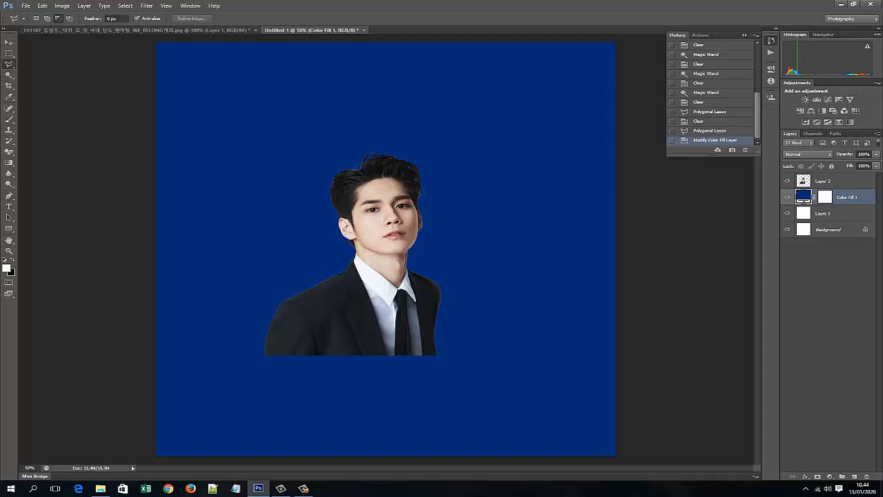
Move the portrait layer down to near the lower edge of the canvas with Free Transform.
{"action": "left_click", "coordinate": [828, 181]}
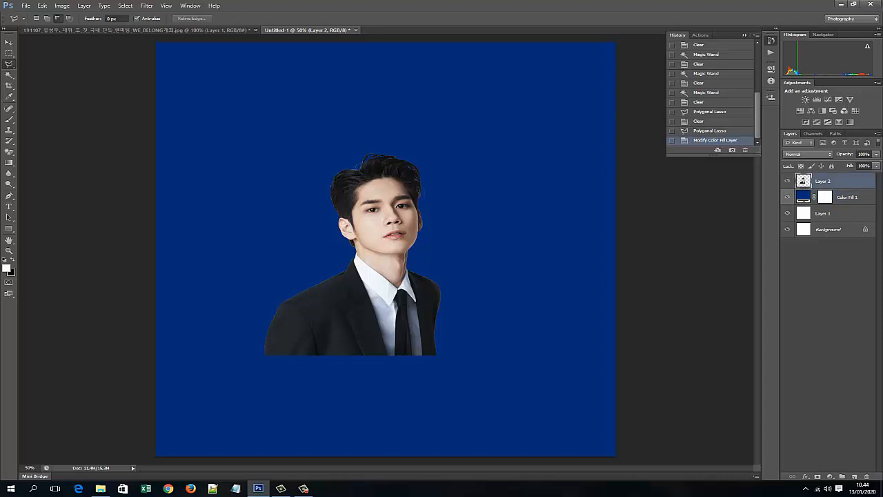
{"action": "key", "text": "ctrl+t"}
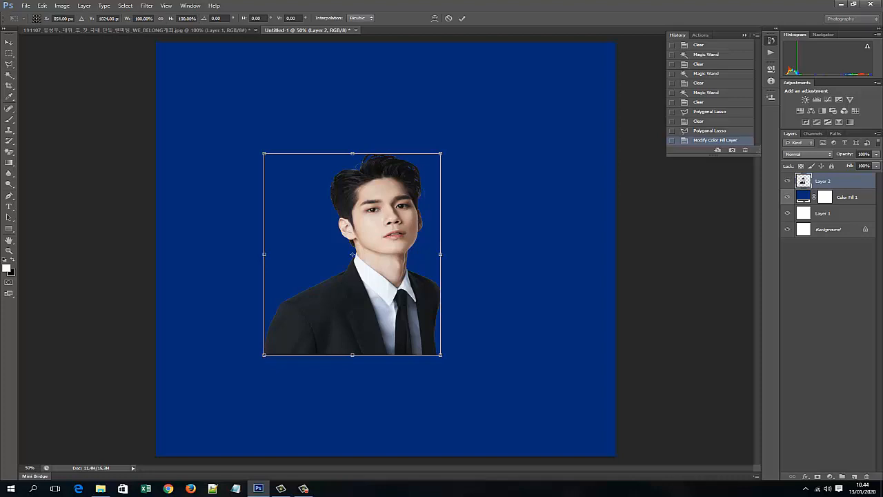
{"action": "left_click_drag", "start_coordinate": [352, 254], "coordinate": [374, 349]}
{"action": "key", "text": "Return"}
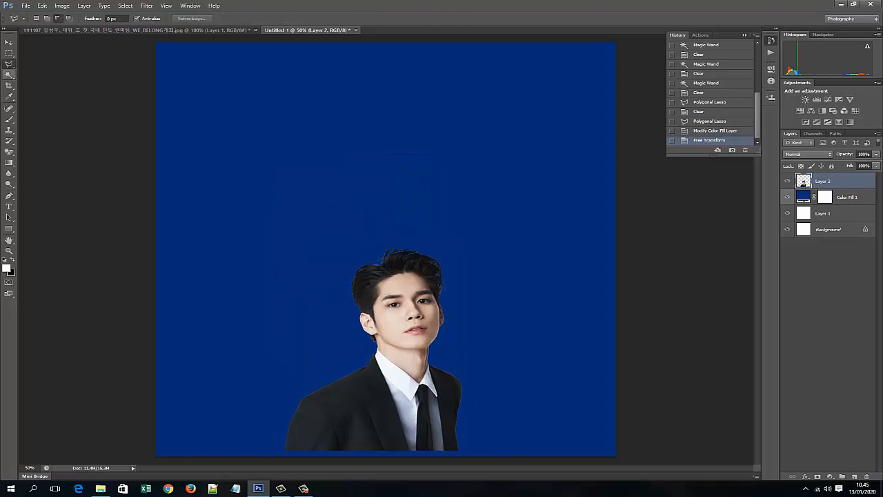
Draw a white-filled circle about 1374 px in diameter around the canvas centre as a shape with the Ellipse tool.
{"action": "left_click", "coordinate": [9, 228]}
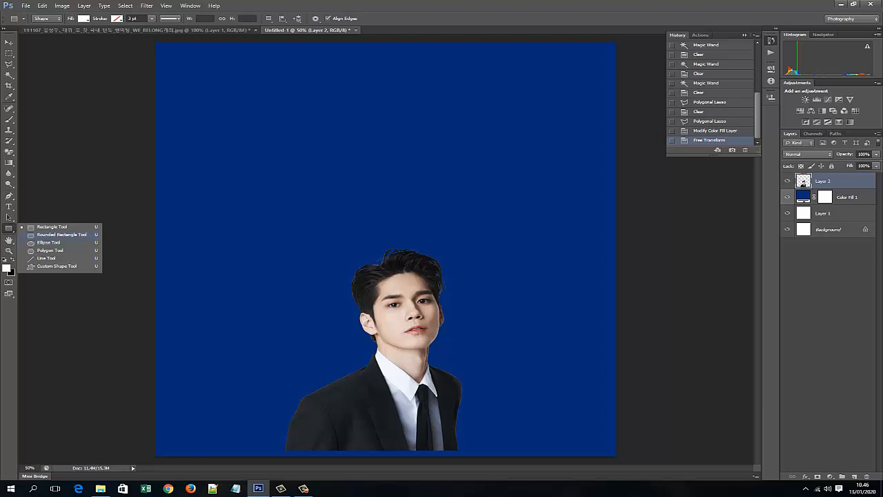
{"action": "left_click", "coordinate": [48, 243]}
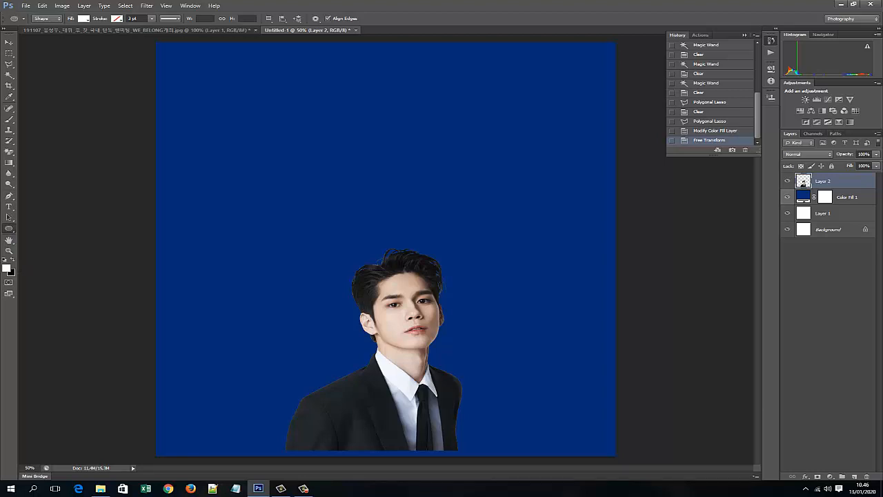
{"action": "left_click", "coordinate": [46, 18]}
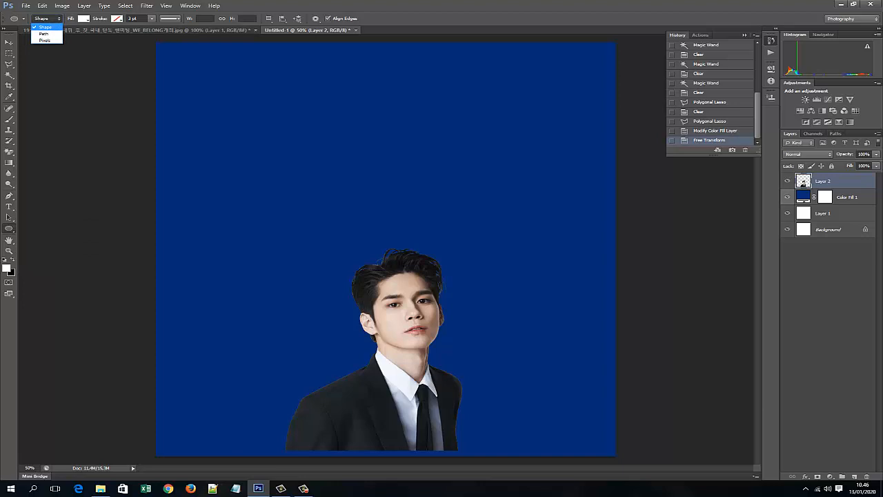
{"action": "left_click", "coordinate": [45, 26]}
{"action": "left_click_drag", "start_coordinate": [249, 120], "coordinate": [565, 405]}
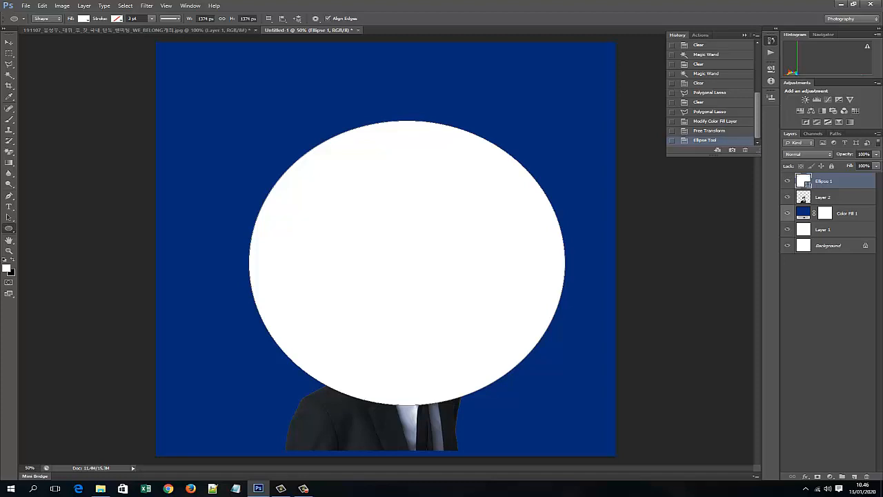
Try a red fill on the circle and set it back to white.
{"action": "left_click", "coordinate": [83, 18]}
{"action": "left_click", "coordinate": [39, 67]}
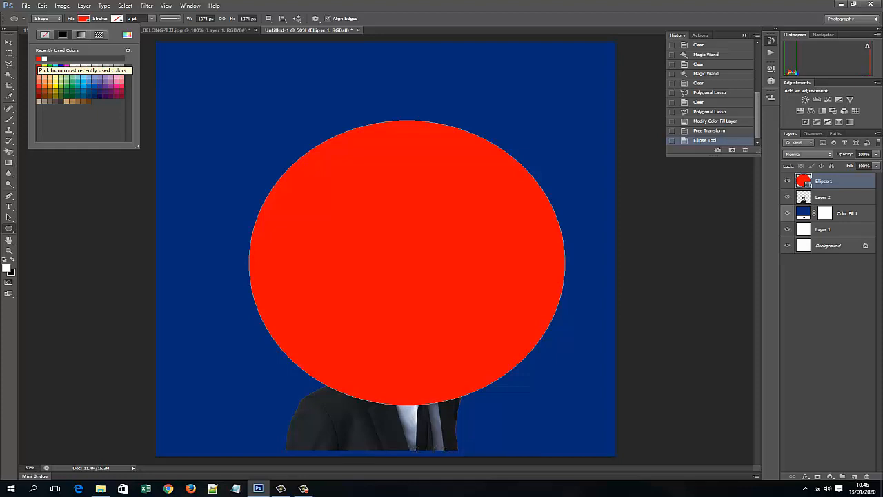
{"action": "left_click", "coordinate": [43, 58]}
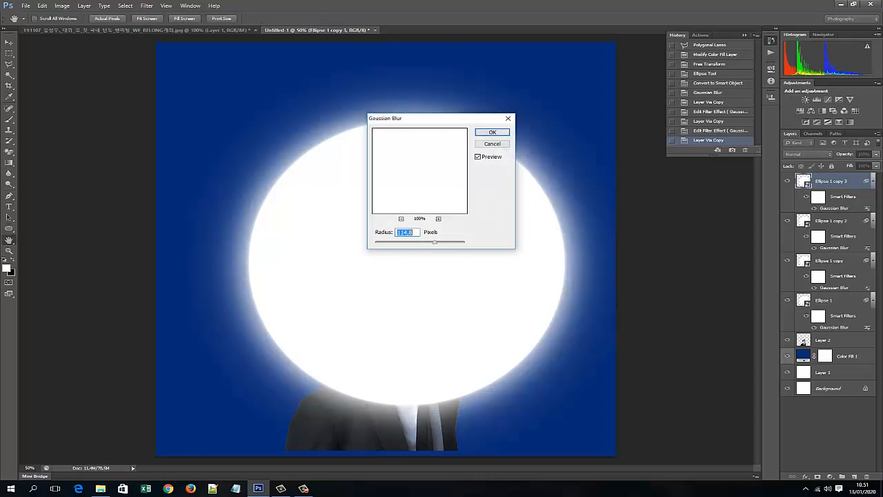
Apply the Gaussian Blur to Ellipse 1 copy 3 and add a duplicate of it blurred with a 191.7 pixel radius.
{"action": "key", "text": "Return"}
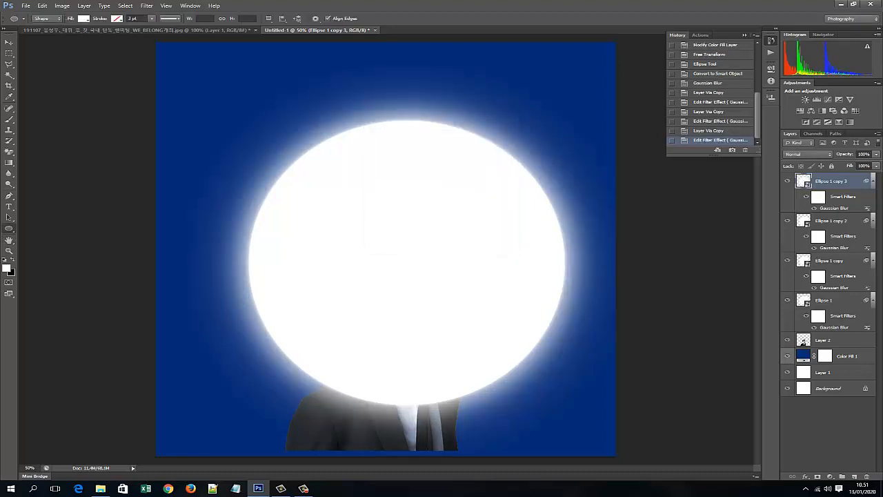
{"action": "key", "text": "ctrl+j"}
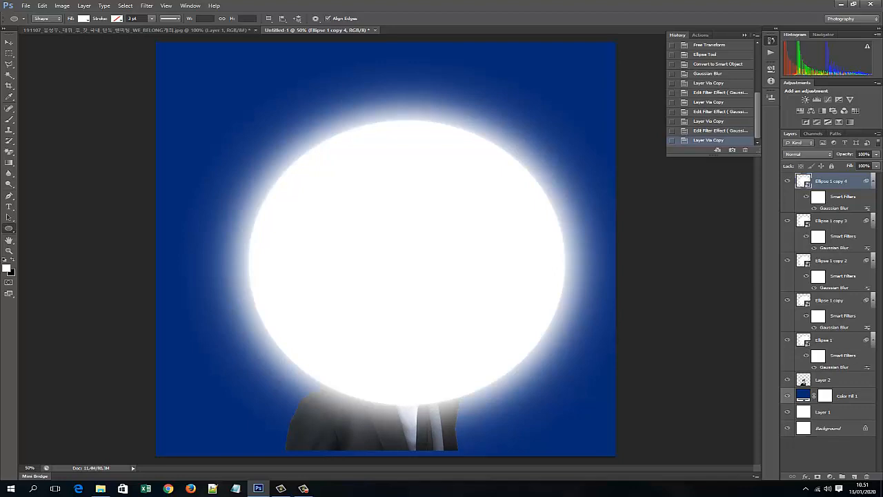
{"action": "key", "text": "ctrl+alt+f"}
{"action": "left_click_drag", "start_coordinate": [434, 241], "coordinate": [448, 241]}
{"action": "type", "text": "191,7"}
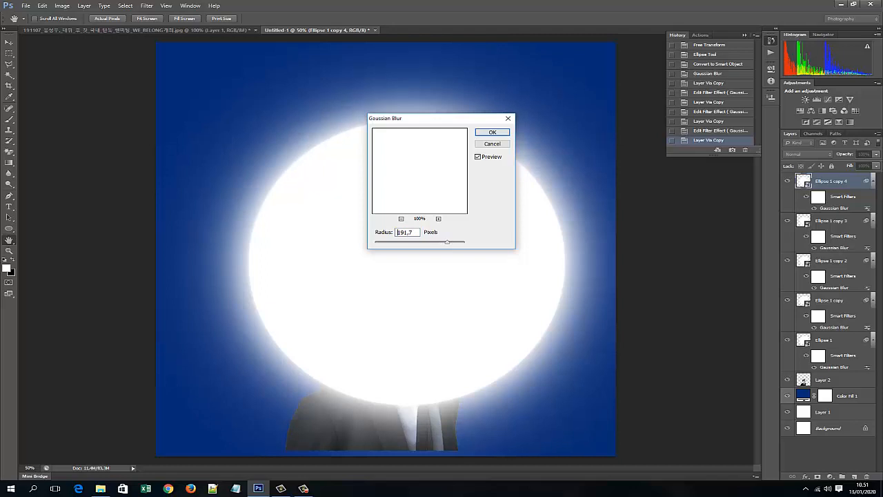
{"action": "key", "text": "Return"}
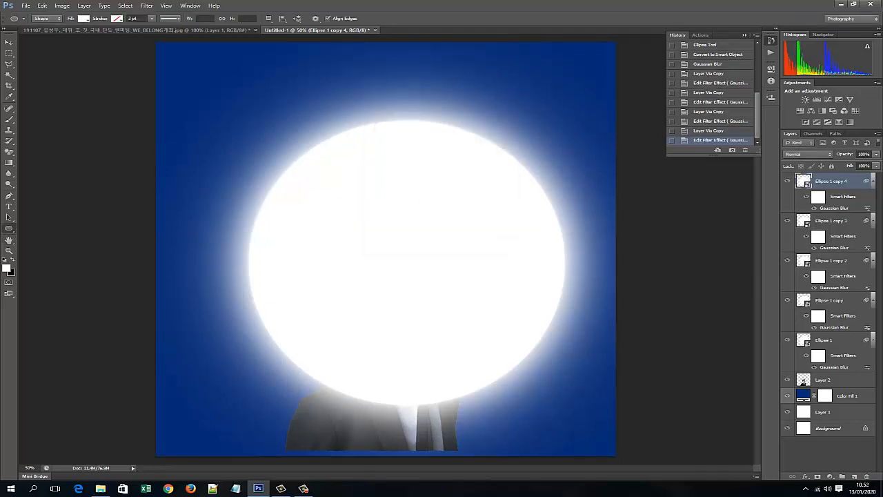
Duplicate the topmost blurred ellipse, giving the copy a Gaussian Blur radius of 247.9 pixels and 36% opacity.
{"action": "key", "text": "ctrl+j"}
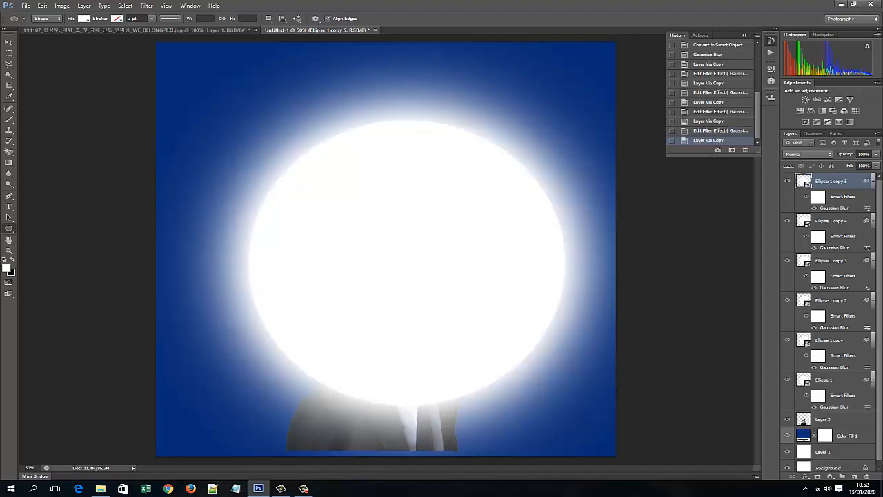
{"action": "double_click", "coordinate": [833, 208]}
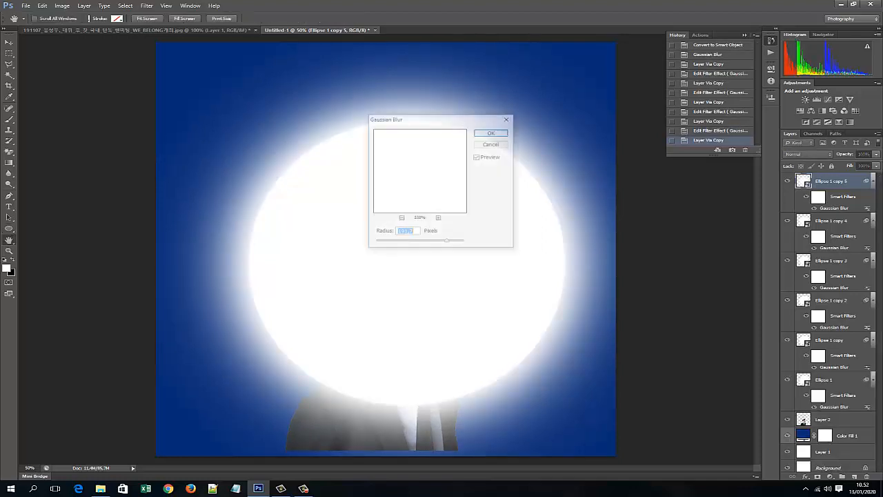
{"action": "type", "text": "407,4"}
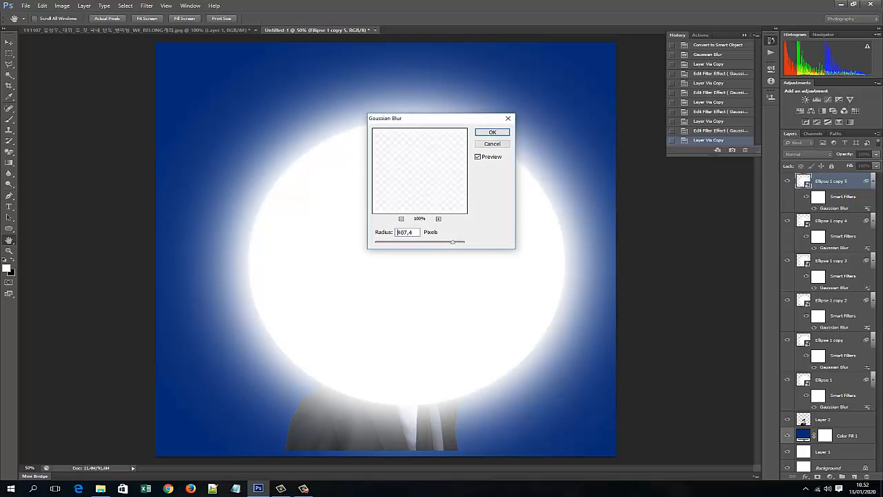
{"action": "left_click_drag", "start_coordinate": [453, 241], "coordinate": [449, 241]}
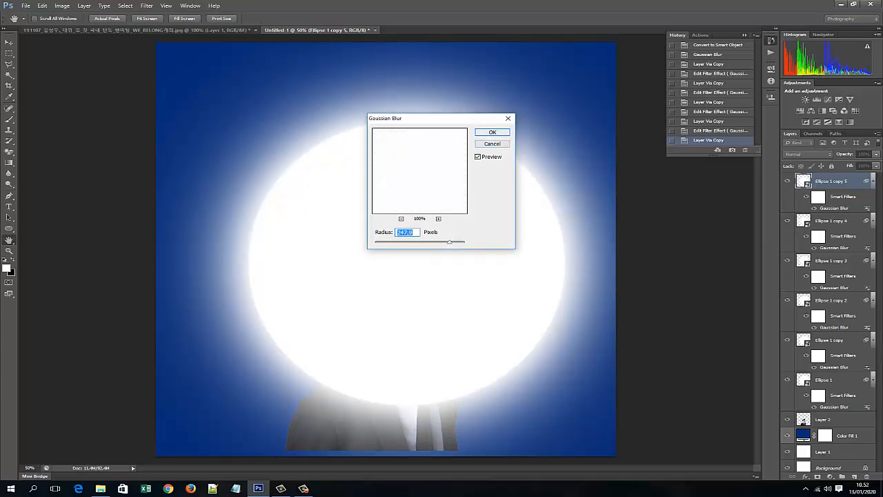
{"action": "key", "text": "Return"}
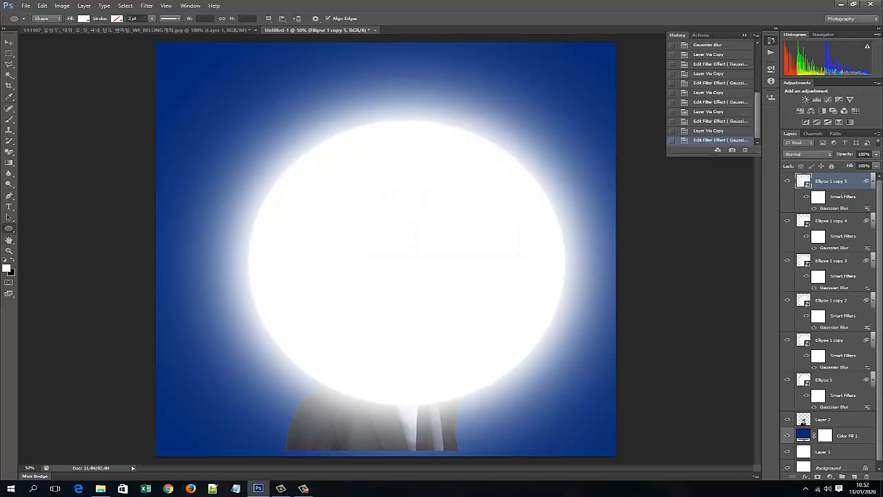
{"action": "left_click_drag", "start_coordinate": [876, 164], "coordinate": [867, 164]}
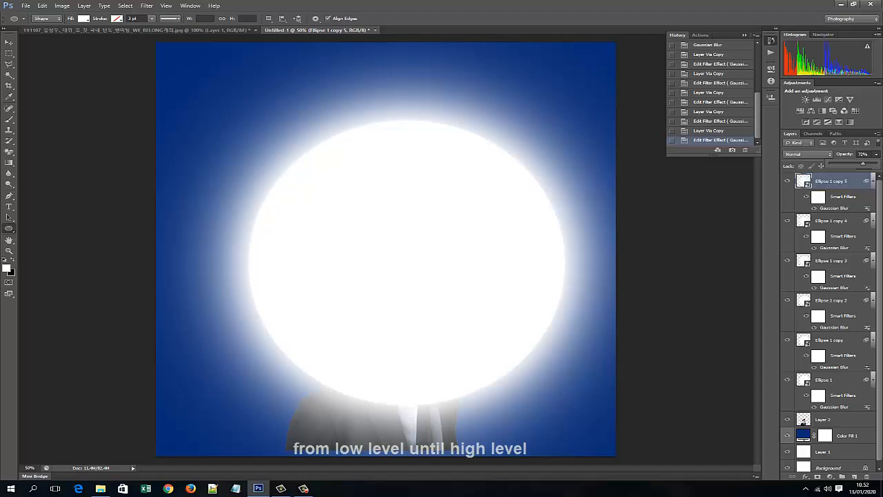
{"action": "left_click_drag", "start_coordinate": [862, 164], "coordinate": [846, 164]}
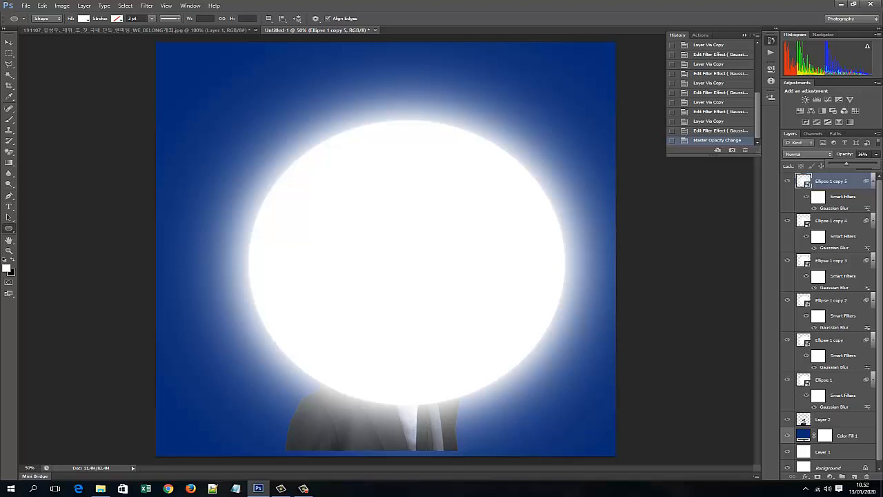
Bring the portrait layer above all ellipse layers and enlarge it to about 138%, resting on the canvas's lower edge in front of the circle.
{"action": "left_click_drag", "start_coordinate": [803, 416], "coordinate": [803, 182]}
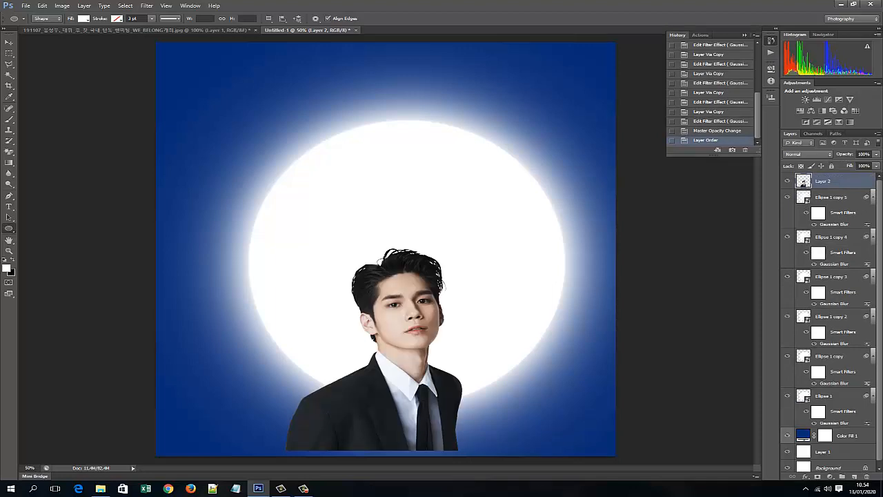
{"action": "key", "text": "ctrl+t"}
{"action": "left_click_drag", "start_coordinate": [462, 249], "coordinate": [511, 191]}
{"action": "left_click_drag", "start_coordinate": [464, 338], "coordinate": [455, 343]}
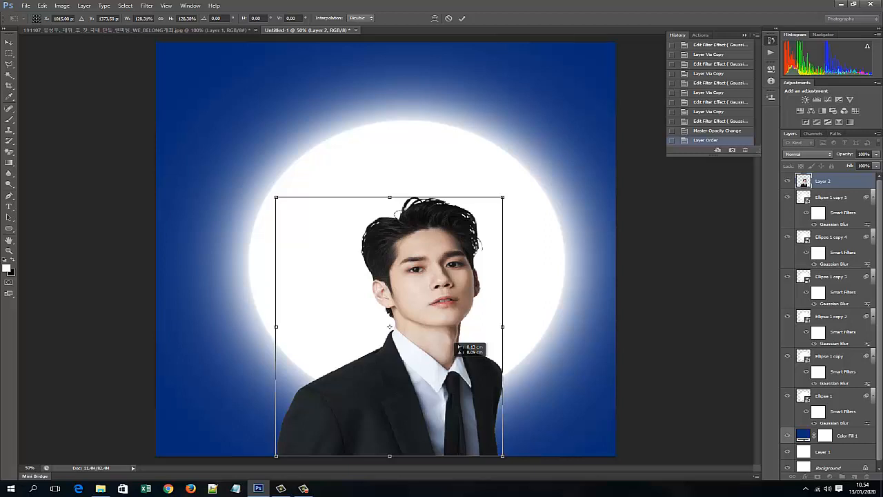
{"action": "left_click_drag", "start_coordinate": [455, 344], "coordinate": [458, 342]}
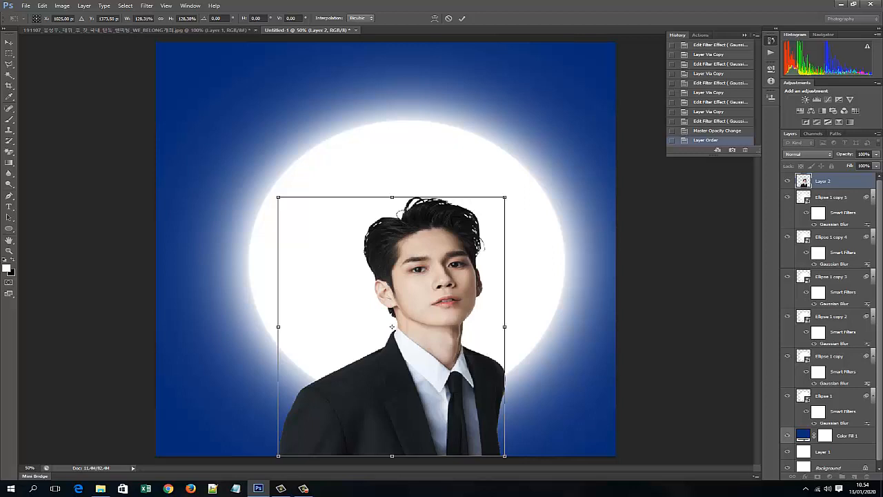
{"action": "left_click_drag", "start_coordinate": [504, 198], "coordinate": [521, 178]}
{"action": "left_click_drag", "start_coordinate": [441, 358], "coordinate": [419, 362]}
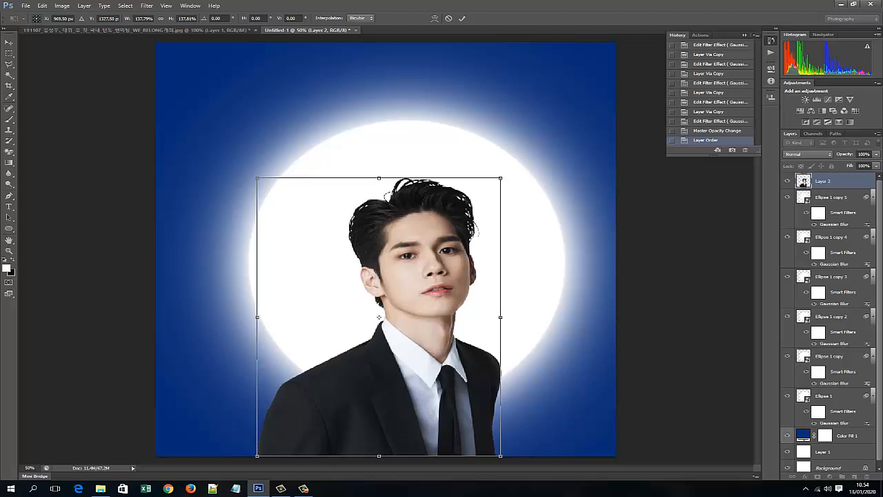
{"action": "key", "text": "u"}
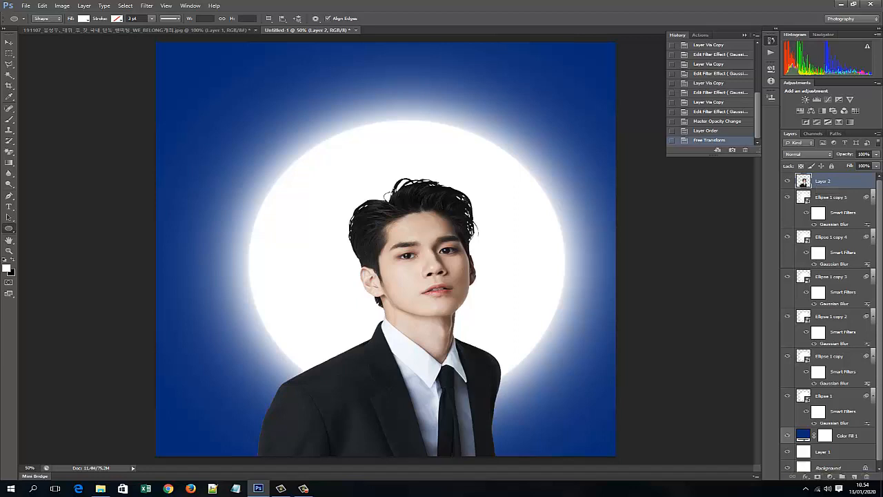
{"action": "left_click", "coordinate": [830, 476]}
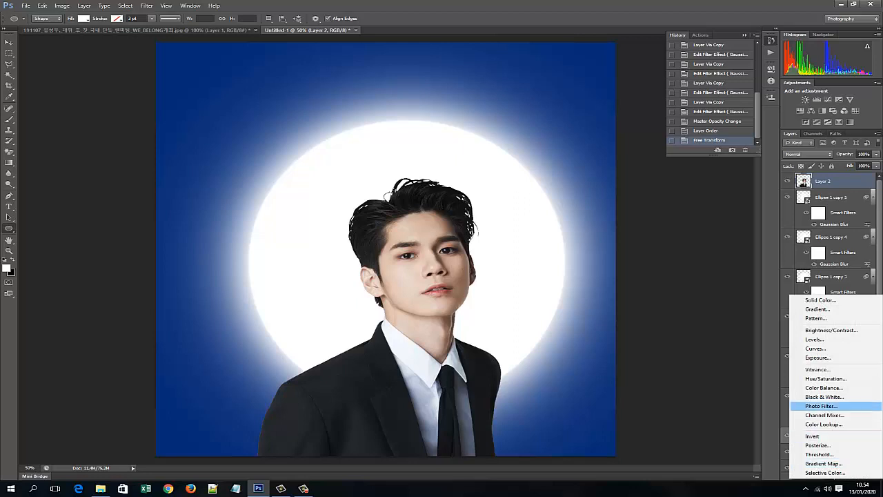
{"action": "left_click", "coordinate": [825, 397]}
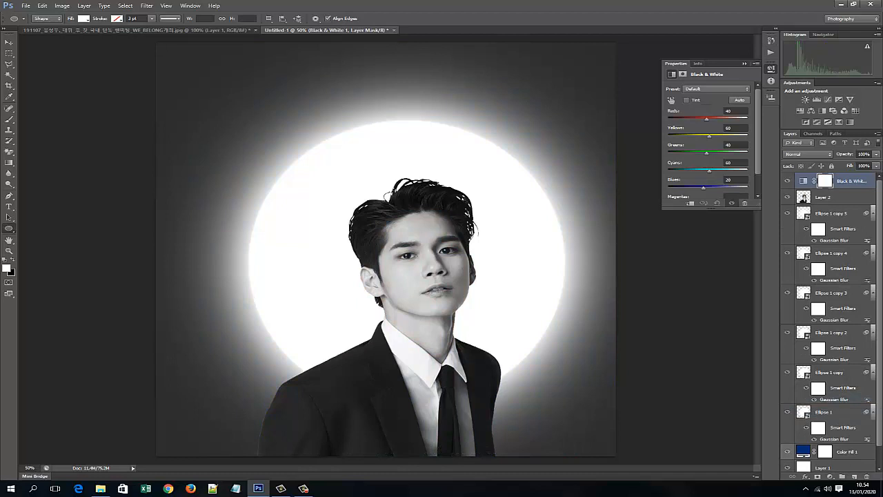
{"action": "left_click", "coordinate": [803, 181]}
{"action": "left_click", "coordinate": [825, 181]}
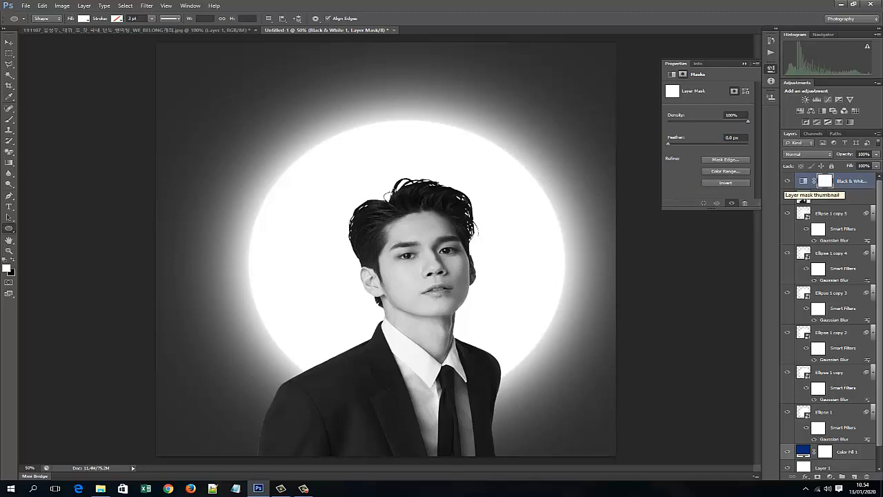
{"action": "left_click", "coordinate": [828, 197]}
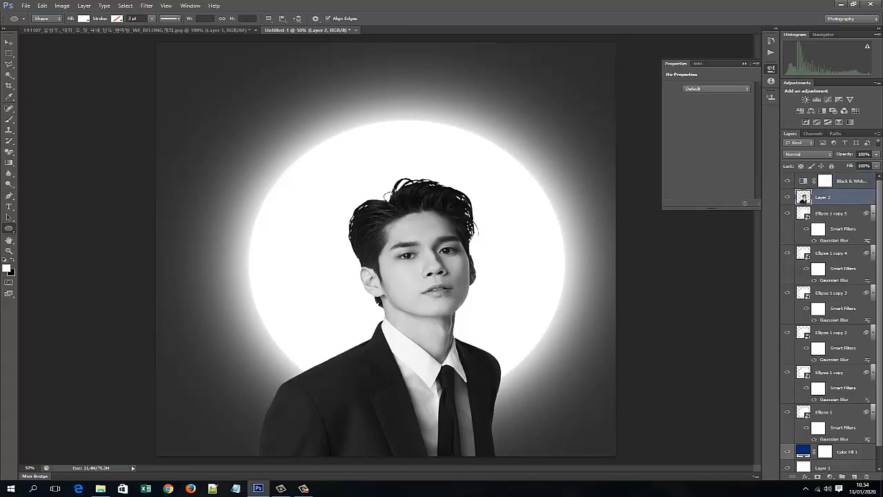
{"action": "left_click", "coordinate": [847, 181]}
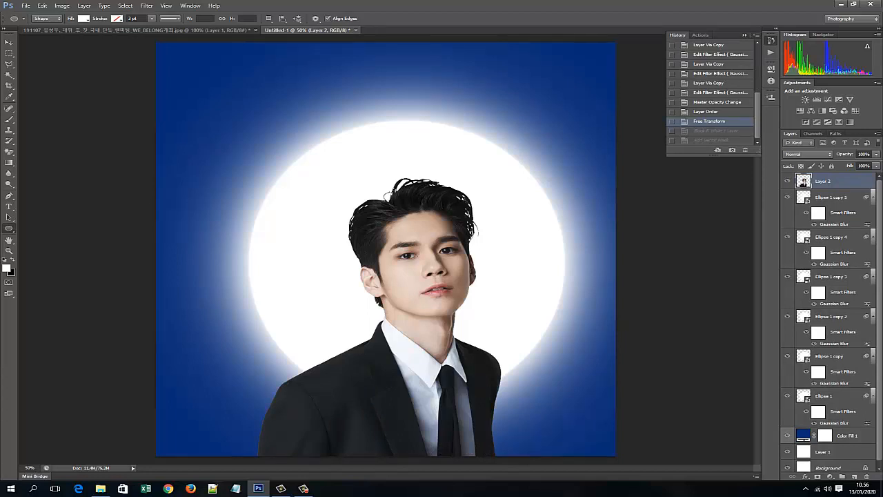
Add a Black & White adjustment above the portrait layer and clip it so only the portrait turns grayscale.
{"action": "left_click", "coordinate": [830, 476]}
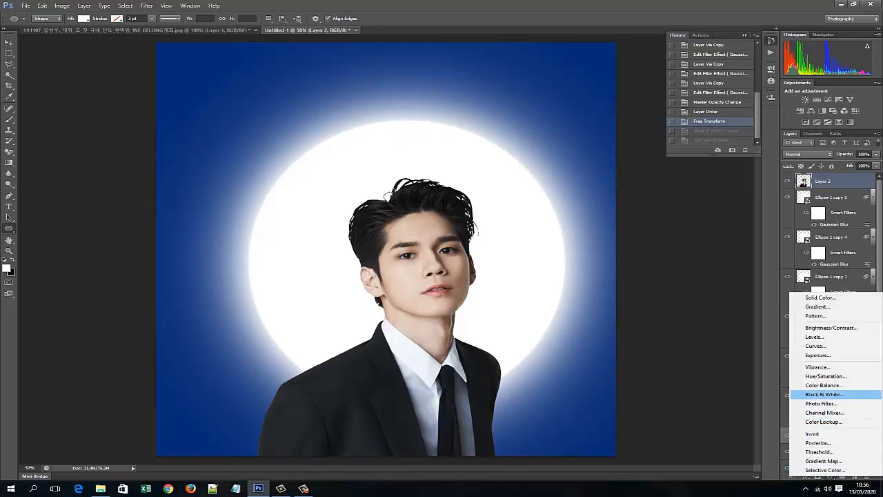
{"action": "left_click", "coordinate": [825, 394]}
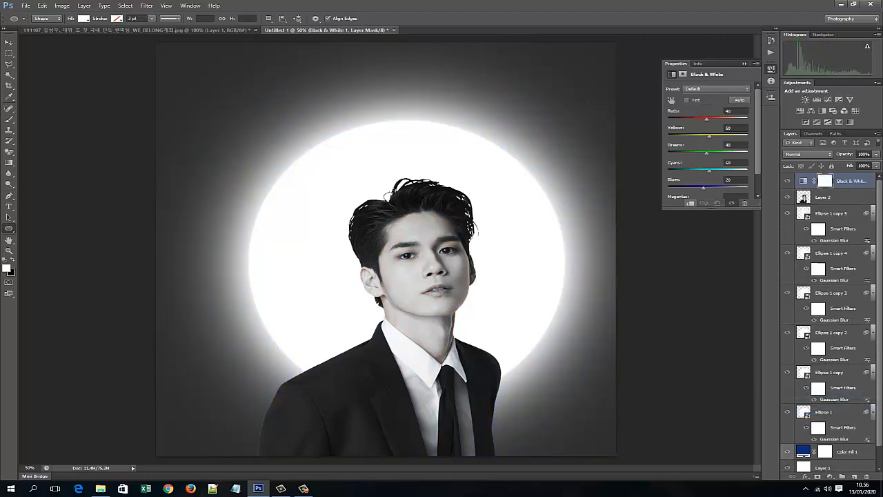
{"action": "left_click", "coordinate": [691, 203]}
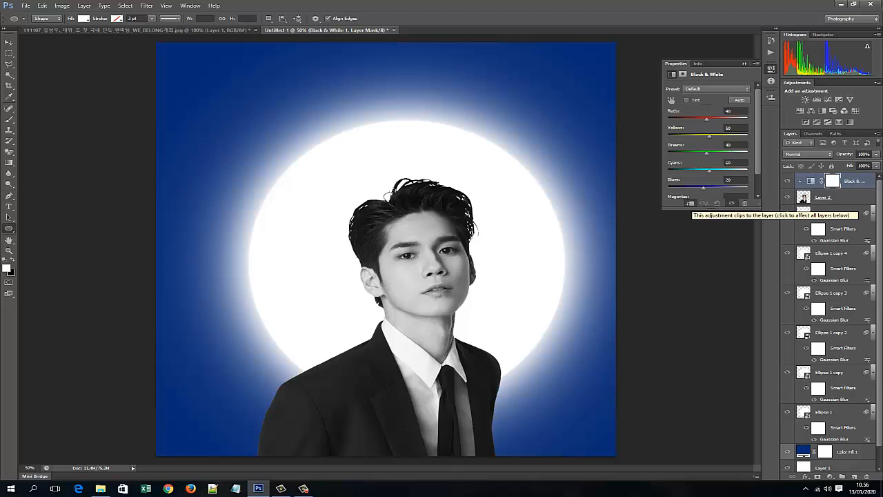
Add a Curves adjustment clipped to the portrait, with a shadow point at input 63, output 51 and a highlight point at input 182, output 200.
{"action": "left_click", "coordinate": [830, 477]}
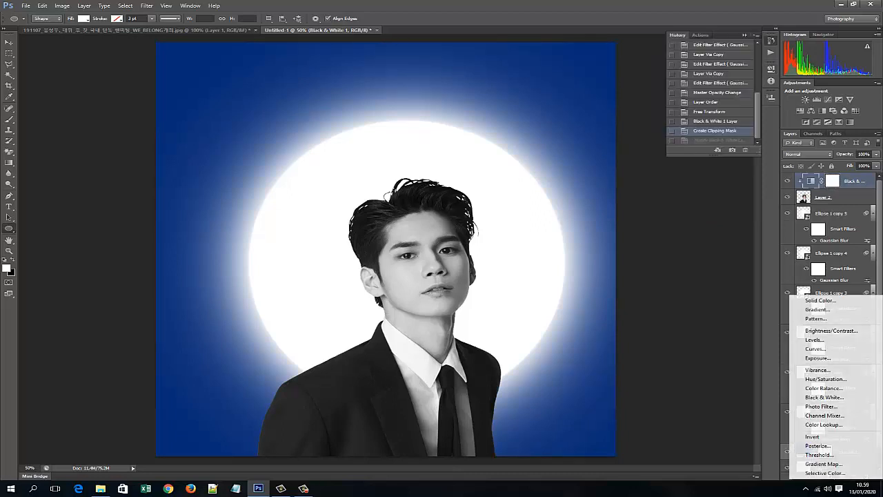
{"action": "left_click", "coordinate": [815, 349]}
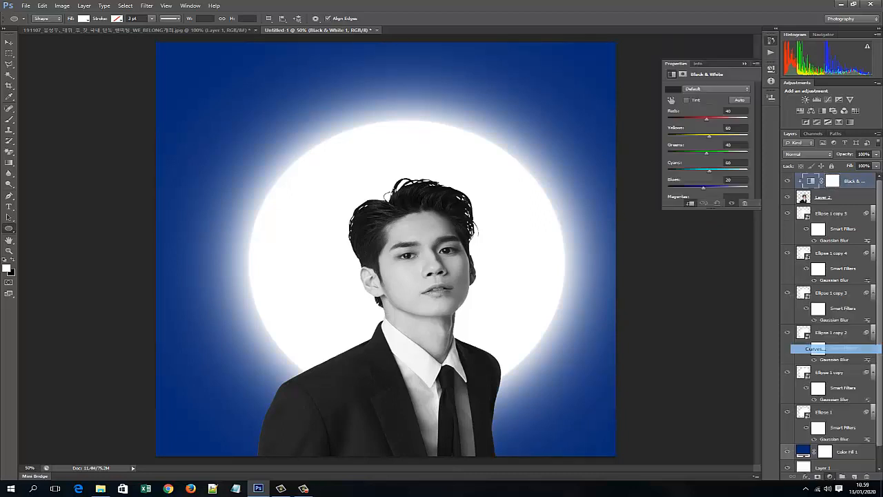
{"action": "left_click_drag", "start_coordinate": [697, 150], "coordinate": [699, 153]}
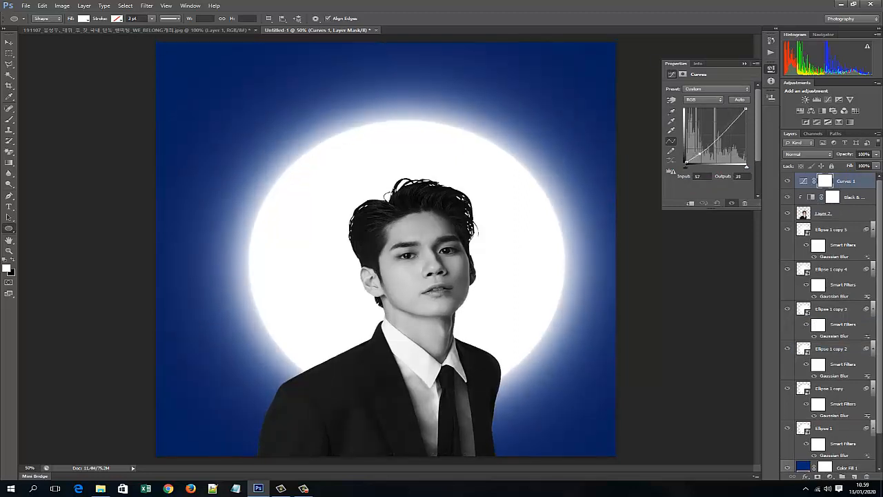
{"action": "left_click_drag", "start_coordinate": [731, 125], "coordinate": [729, 124]}
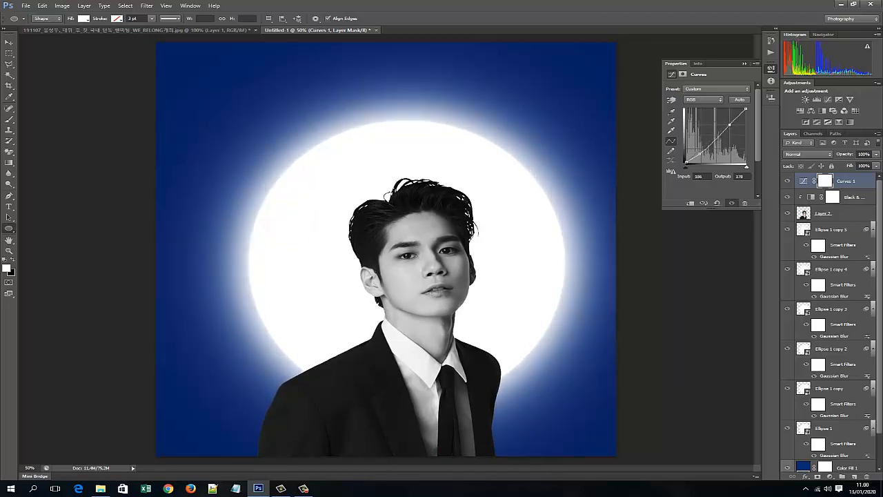
{"action": "left_click_drag", "start_coordinate": [729, 125], "coordinate": [729, 120]}
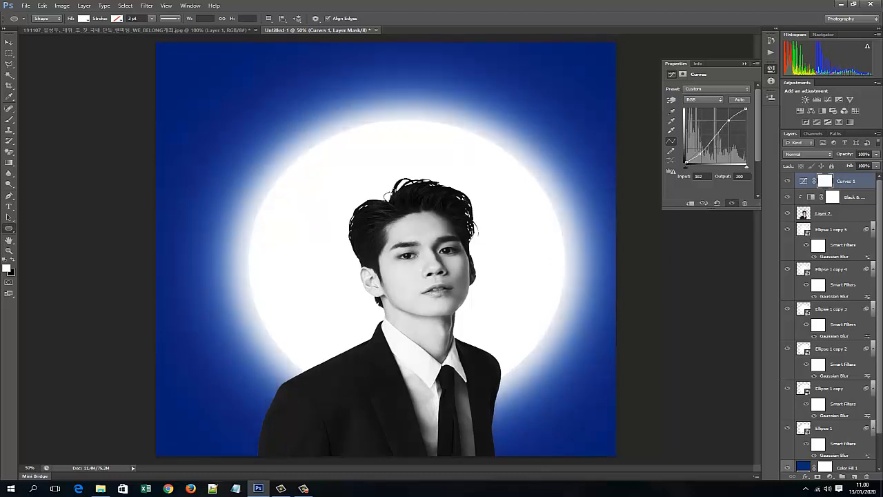
{"action": "left_click_drag", "start_coordinate": [700, 154], "coordinate": [702, 153]}
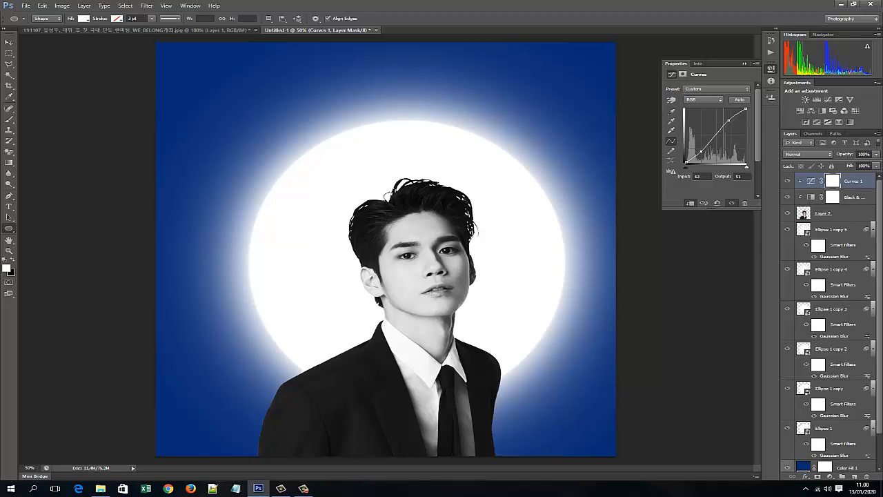
Add a clipped black-to-white Gradient Map above the Curves adjustment, and above it a new empty layer clipped to the portrait.
{"action": "left_click", "coordinate": [830, 476]}
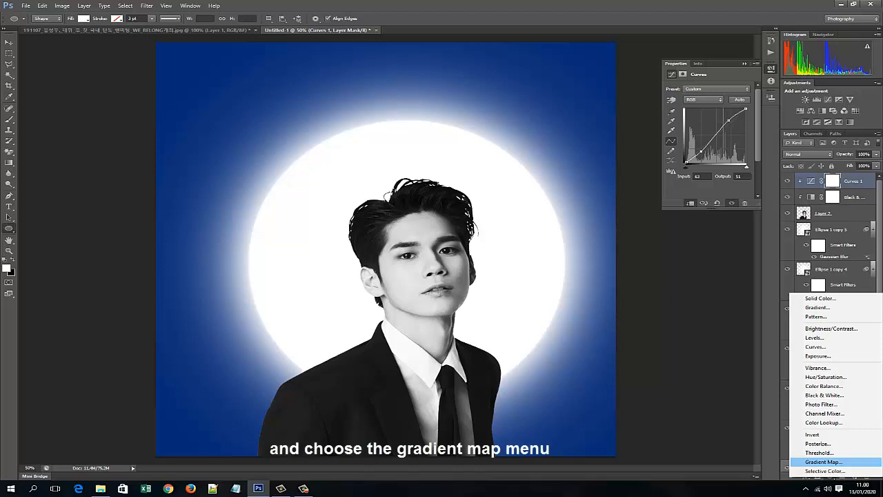
{"action": "left_click", "coordinate": [823, 462]}
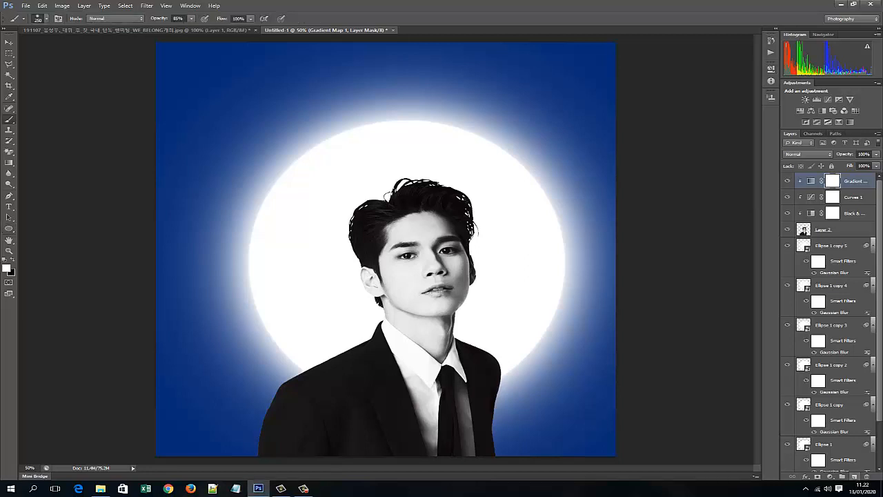
{"action": "key", "text": "ctrl+shift+alt+n"}
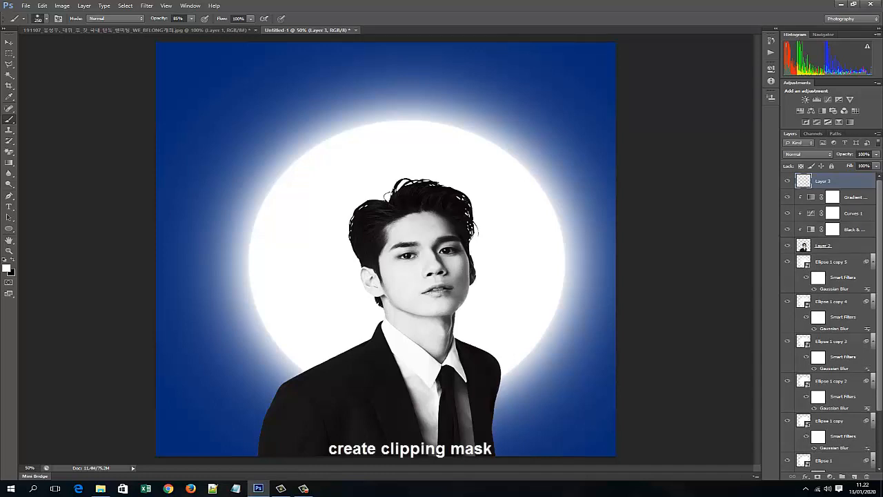
{"action": "right_click", "coordinate": [823, 181]}
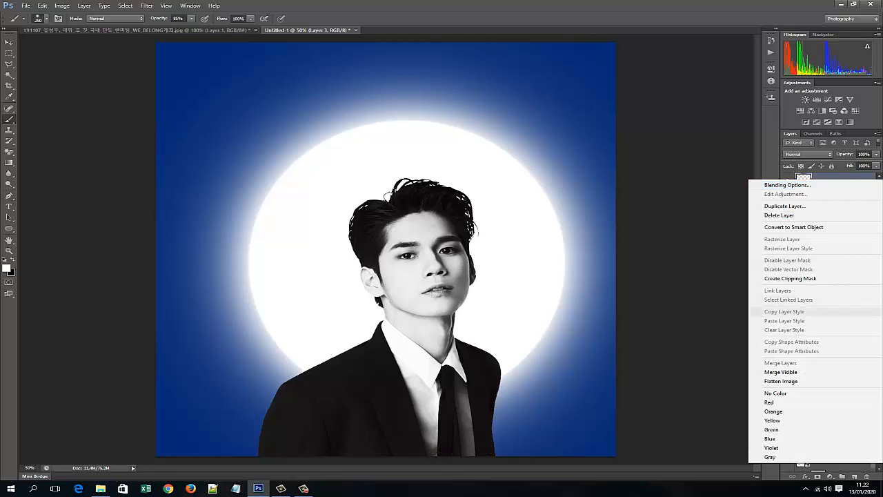
{"action": "left_click", "coordinate": [790, 278]}
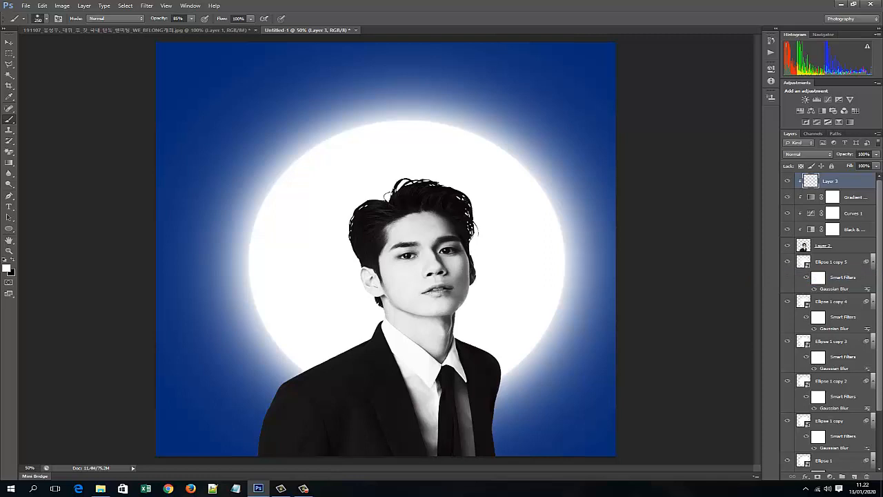
Brush soft white light along the portrait's left hair and shoulder edges at 85% opacity, reinforcing the shoulder at 92%.
{"action": "mouse_move", "coordinate": [249, 458]}
{"action": "left_mouse_down"}
{"action": "mouse_move", "coordinate": [265, 395]}
{"action": "mouse_move", "coordinate": [366, 338]}
{"action": "mouse_move", "coordinate": [379, 301]}
{"action": "mouse_move", "coordinate": [360, 219]}
{"action": "mouse_move", "coordinate": [421, 190]}
{"action": "left_mouse_up"}
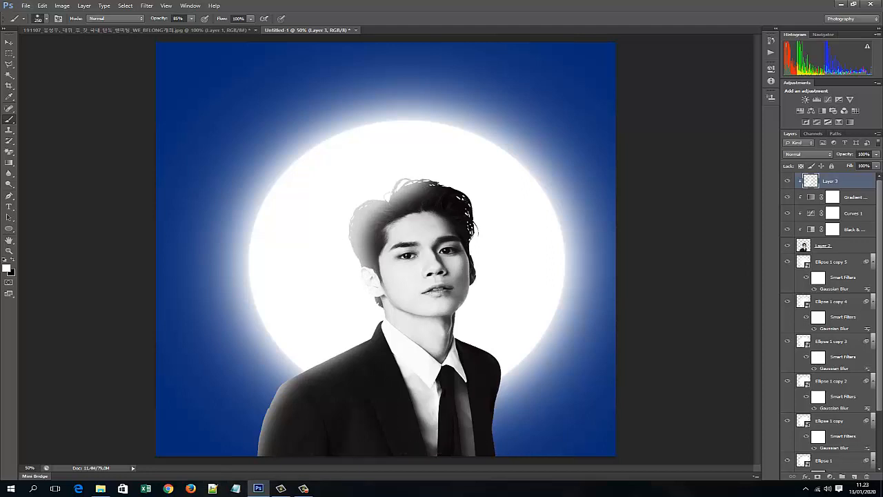
{"action": "left_click", "coordinate": [191, 18]}
{"action": "left_click_drag", "start_coordinate": [191, 28], "coordinate": [194, 28]}
{"action": "mouse_move", "coordinate": [250, 457]}
{"action": "left_mouse_down"}
{"action": "mouse_move", "coordinate": [275, 391]}
{"action": "mouse_move", "coordinate": [376, 327]}
{"action": "mouse_move", "coordinate": [380, 304]}
{"action": "left_mouse_up"}
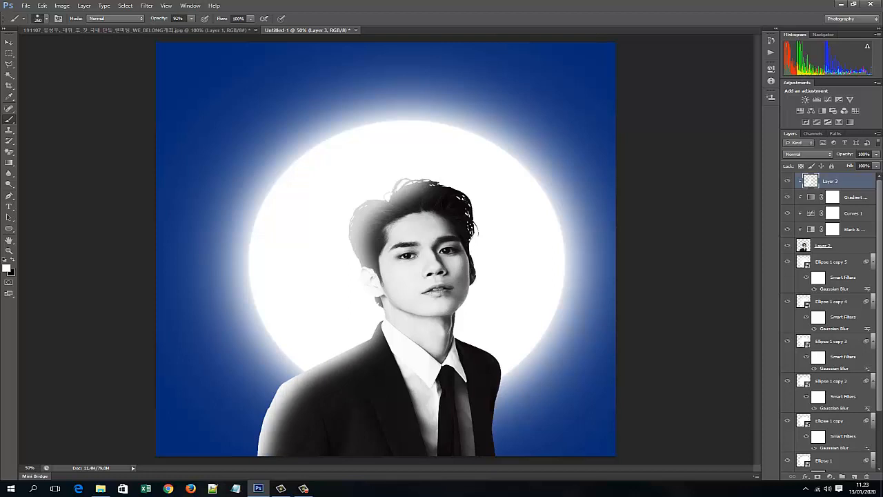
{"action": "mouse_move", "coordinate": [257, 456]}
{"action": "left_mouse_down"}
{"action": "mouse_move", "coordinate": [289, 386]}
{"action": "mouse_move", "coordinate": [369, 336]}
{"action": "mouse_move", "coordinate": [381, 301]}
{"action": "left_mouse_up"}
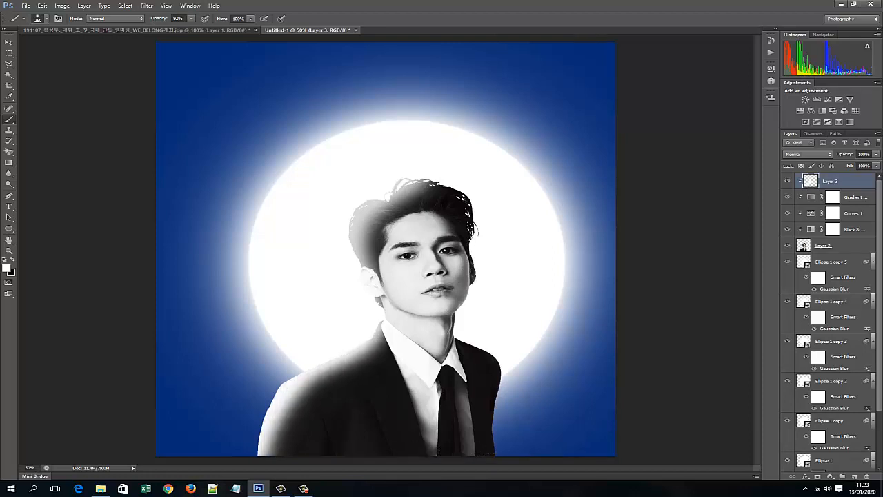
Lower the brush opacity to 18% and extend the white glow gradually inward across the left shoulder of the suit.
{"action": "left_click", "coordinate": [191, 18]}
{"action": "left_click_drag", "start_coordinate": [191, 27], "coordinate": [157, 27]}
{"action": "key", "text": "Return"}
{"action": "mouse_move", "coordinate": [262, 452]}
{"action": "left_mouse_down"}
{"action": "mouse_move", "coordinate": [297, 403]}
{"action": "mouse_move", "coordinate": [359, 372]}
{"action": "mouse_move", "coordinate": [390, 341]}
{"action": "left_mouse_up"}
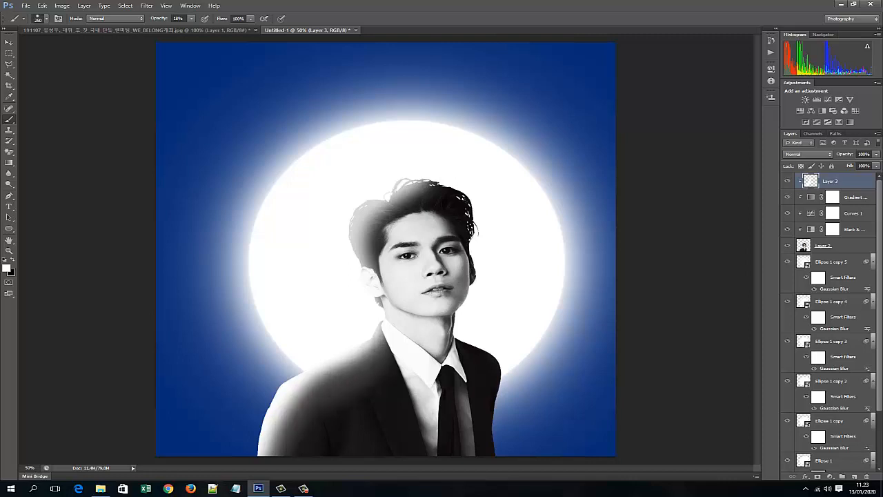
{"action": "mouse_move", "coordinate": [272, 452]}
{"action": "left_mouse_down"}
{"action": "mouse_move", "coordinate": [328, 388]}
{"action": "mouse_move", "coordinate": [373, 365]}
{"action": "left_mouse_up"}
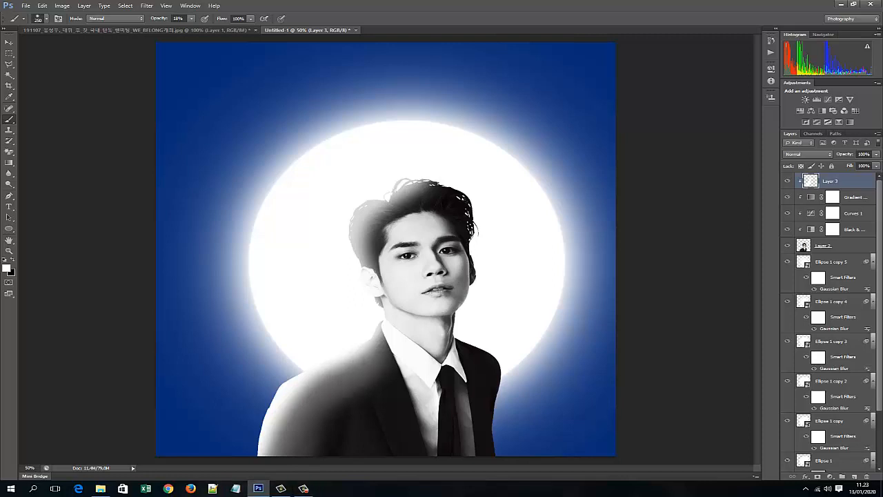
Brush faint white light down the portrait's right side and shoulder, then touch up the left shoulder and the top of the hair.
{"action": "mouse_move", "coordinate": [483, 200]}
{"action": "left_mouse_down"}
{"action": "mouse_move", "coordinate": [496, 331]}
{"action": "mouse_move", "coordinate": [486, 455]}
{"action": "left_mouse_up"}
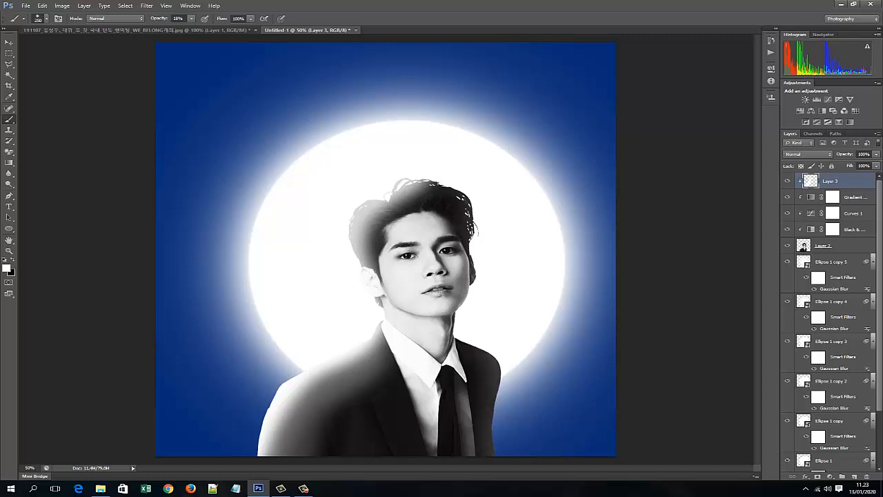
{"action": "mouse_move", "coordinate": [469, 338]}
{"action": "left_mouse_down"}
{"action": "mouse_move", "coordinate": [455, 319]}
{"action": "mouse_move", "coordinate": [492, 367]}
{"action": "mouse_move", "coordinate": [492, 393]}
{"action": "left_mouse_up"}
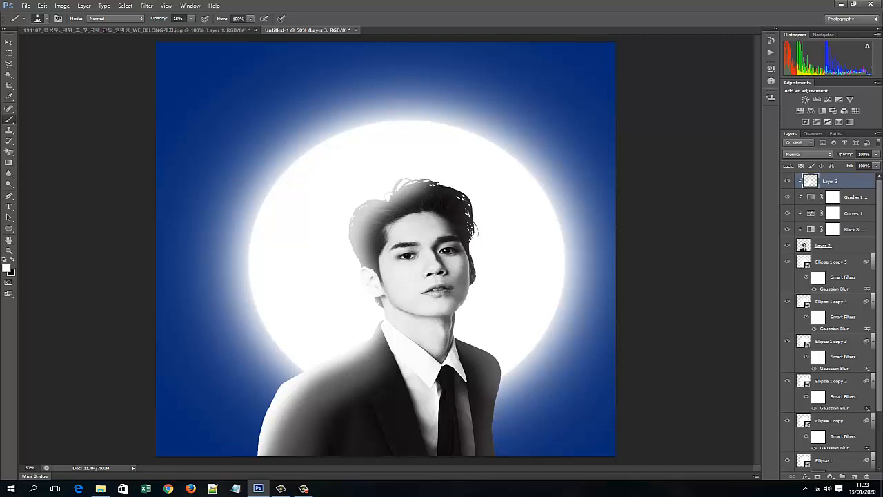
{"action": "left_click_drag", "start_coordinate": [296, 399], "coordinate": [380, 340]}
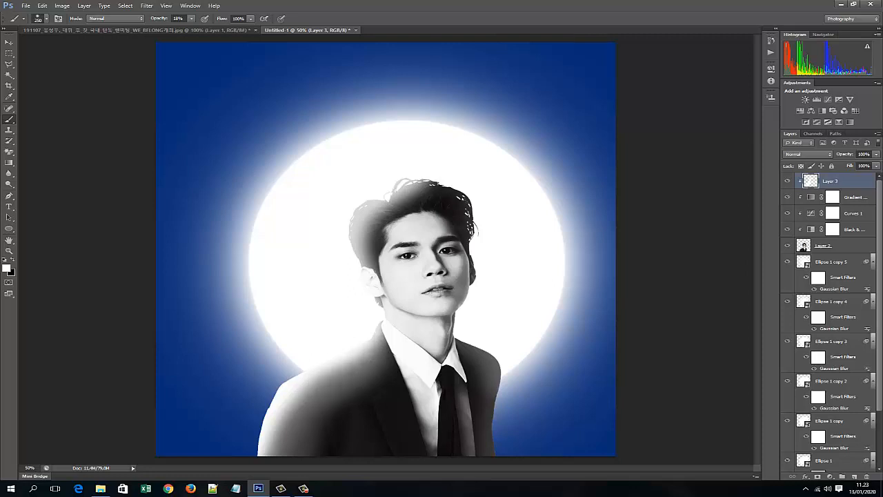
{"action": "left_click", "coordinate": [426, 181]}
{"action": "left_click", "coordinate": [436, 181]}
{"action": "left_click", "coordinate": [457, 188]}
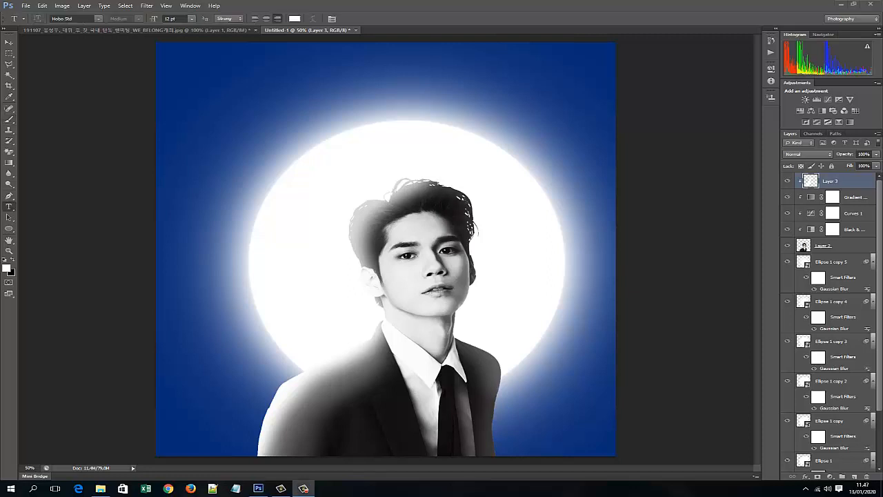
Add the title "LEE YONG DAE" in white 12 pt Hobo Std and move it to the centre above the circle.
{"action": "left_click", "coordinate": [290, 102]}
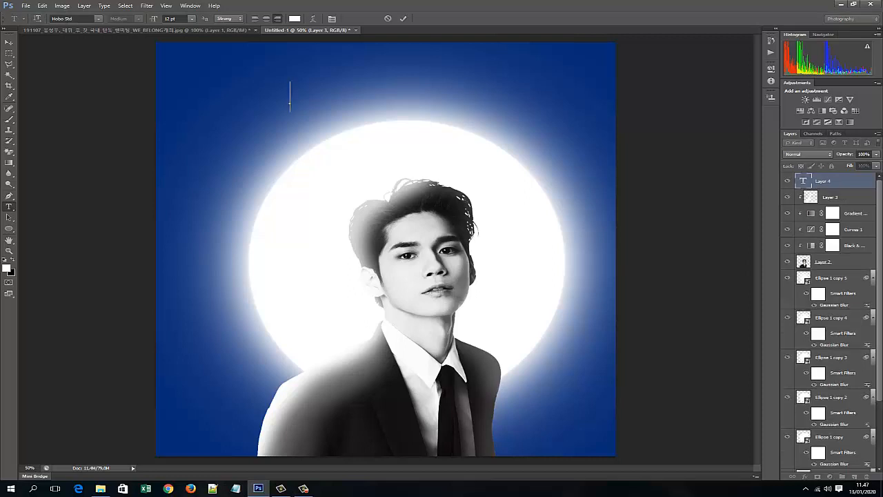
{"action": "type", "text": "LEE"}
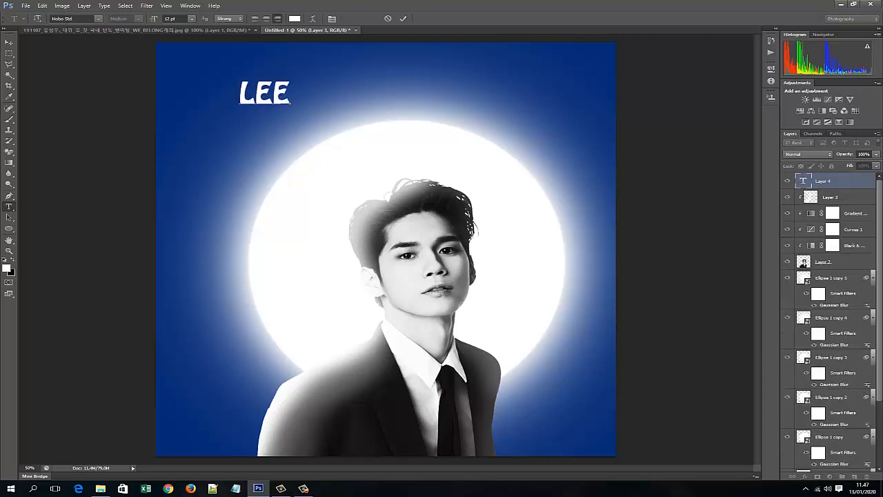
{"action": "type", "text": " YONG DAT"}
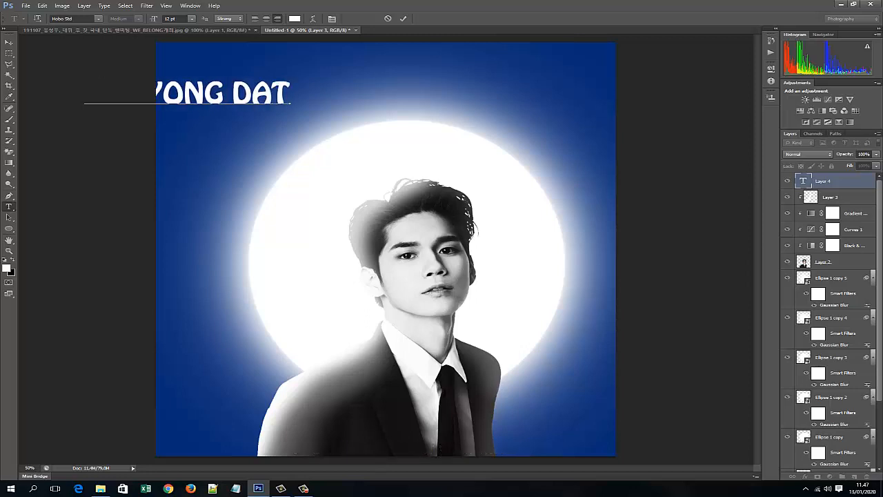
{"action": "key", "text": "BackSpace"}
{"action": "type", "text": "E"}
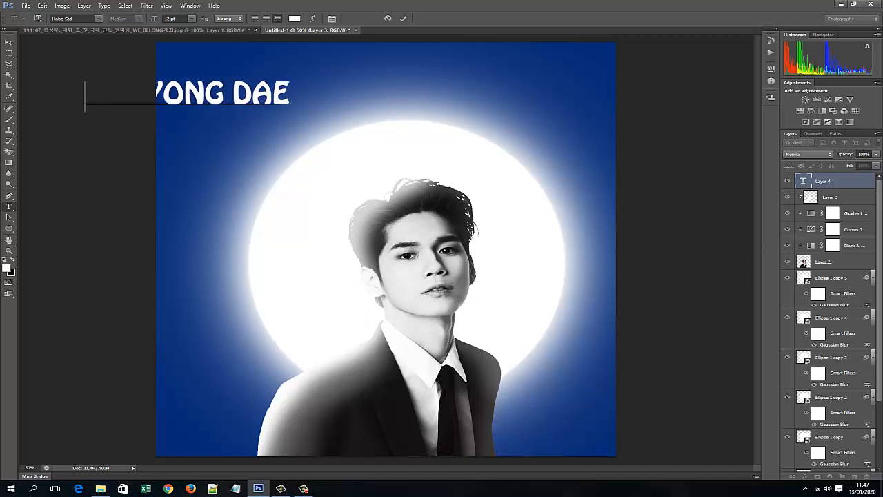
{"action": "key", "text": "ctrl+a"}
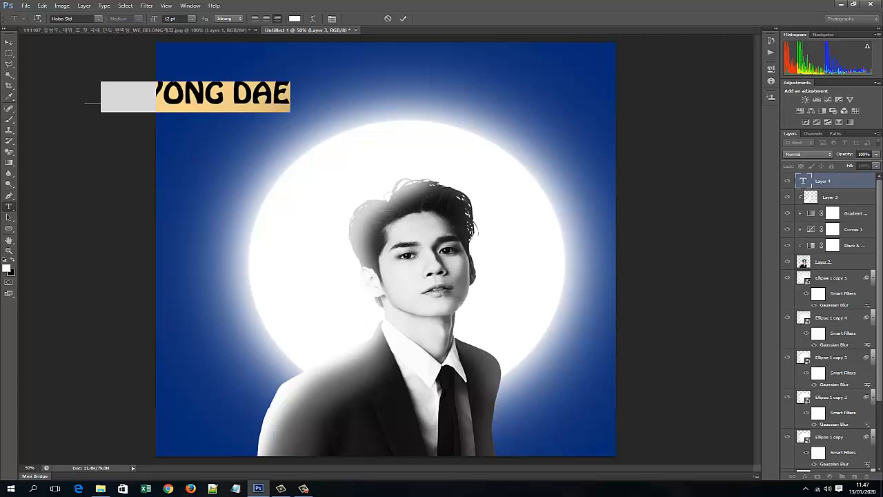
{"action": "left_click", "coordinate": [9, 42]}
{"action": "left_click_drag", "start_coordinate": [197, 90], "coordinate": [410, 83]}
Enlarge the title to about 134% width and 118% height and centre it just above the glowing circle.
{"action": "left_click", "coordinate": [9, 207]}
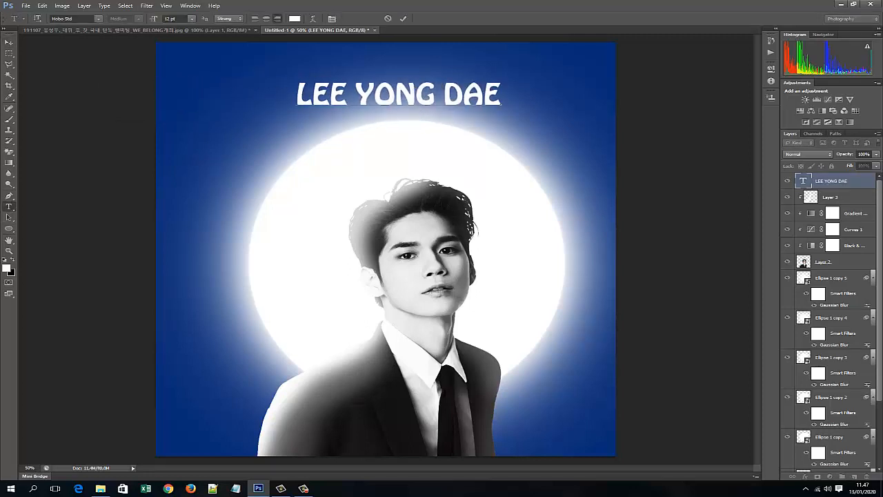
{"action": "left_click_drag", "start_coordinate": [296, 94], "coordinate": [501, 93]}
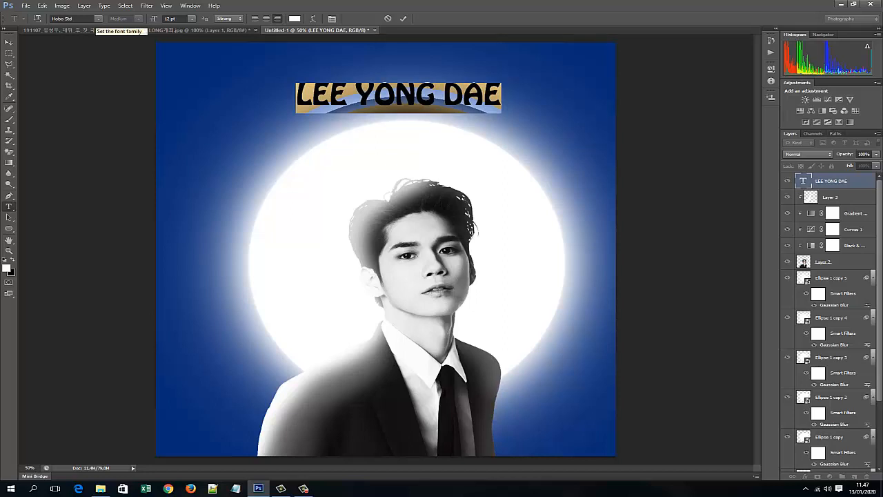
{"action": "left_click", "coordinate": [9, 42]}
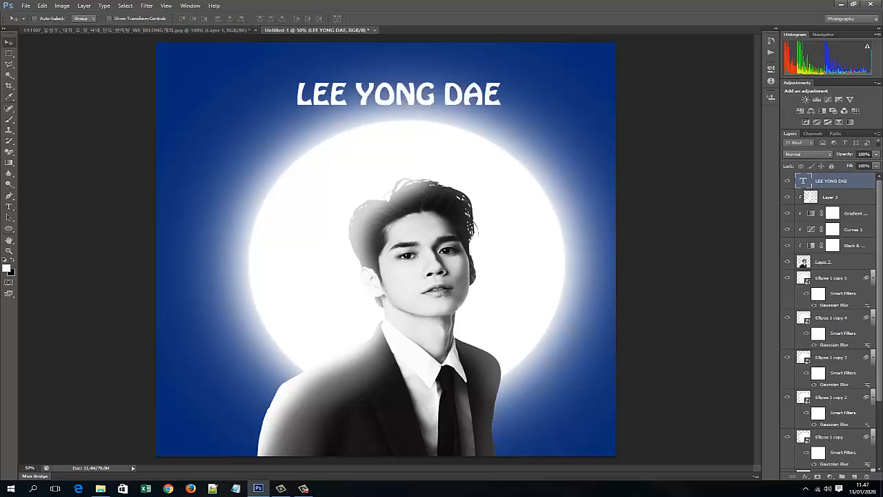
{"action": "key", "text": "ctrl+t"}
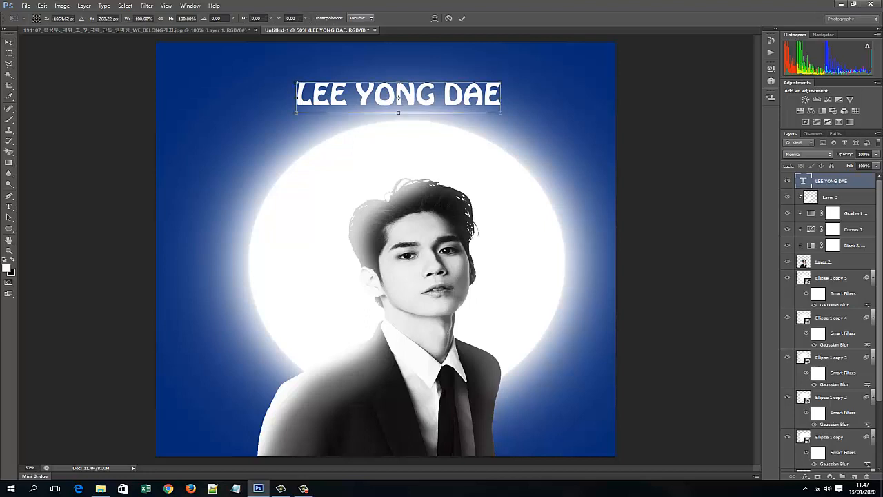
{"action": "left_click_drag", "start_coordinate": [502, 82], "coordinate": [538, 77]}
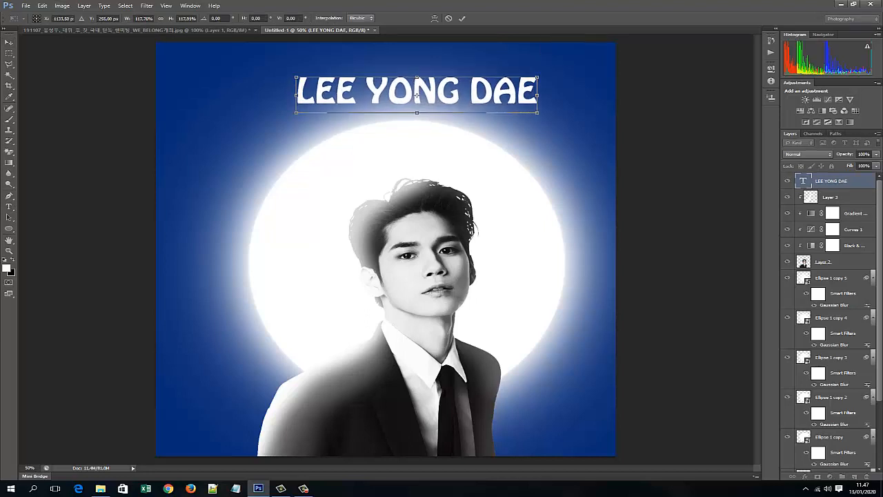
{"action": "left_click_drag", "start_coordinate": [297, 94], "coordinate": [262, 94]}
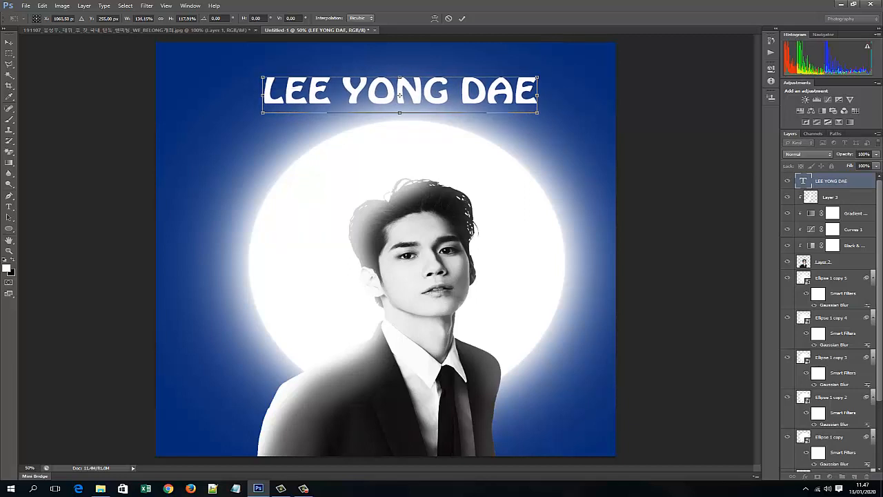
{"action": "left_click_drag", "start_coordinate": [400, 94], "coordinate": [407, 102]}
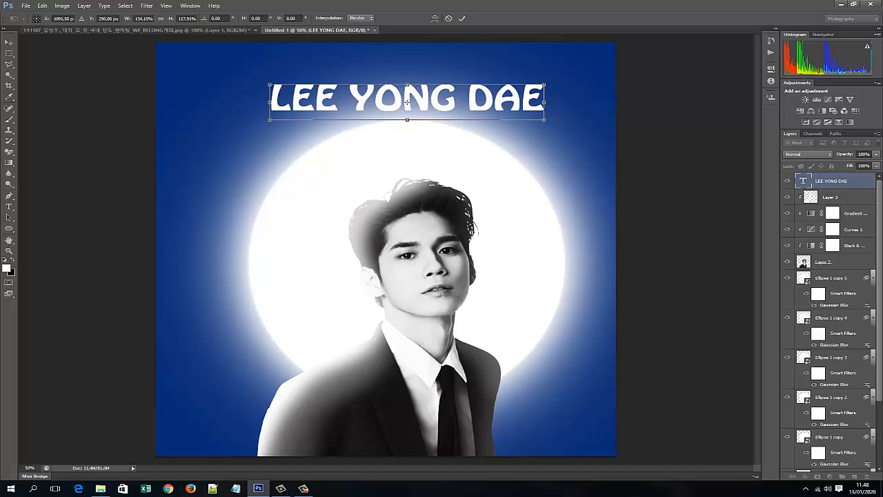
{"action": "key", "text": "Return"}
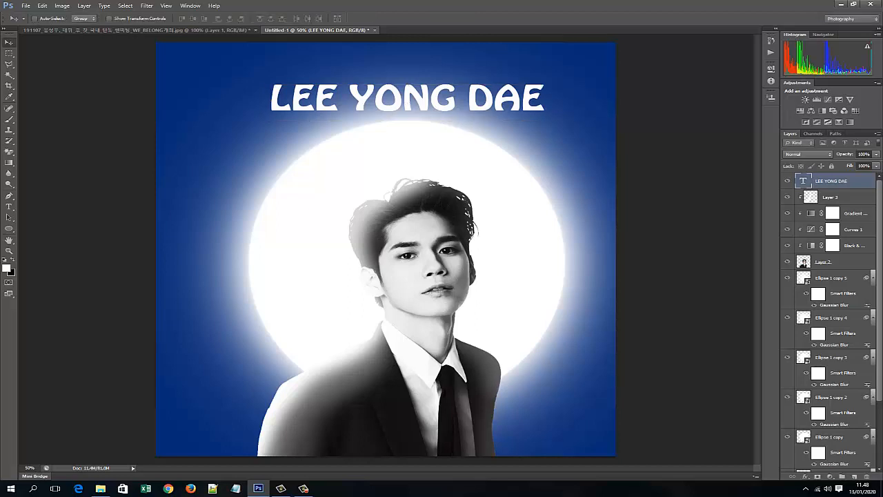
Add the white text "BEYZ" in 12 pt Bernard MT Condensed on a new layer over the lower suit.
{"action": "left_click", "coordinate": [854, 476]}
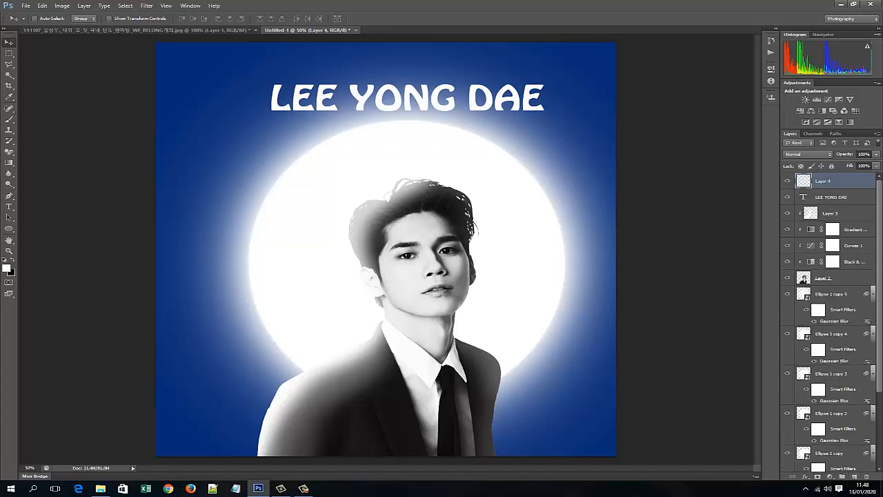
{"action": "key", "text": "t"}
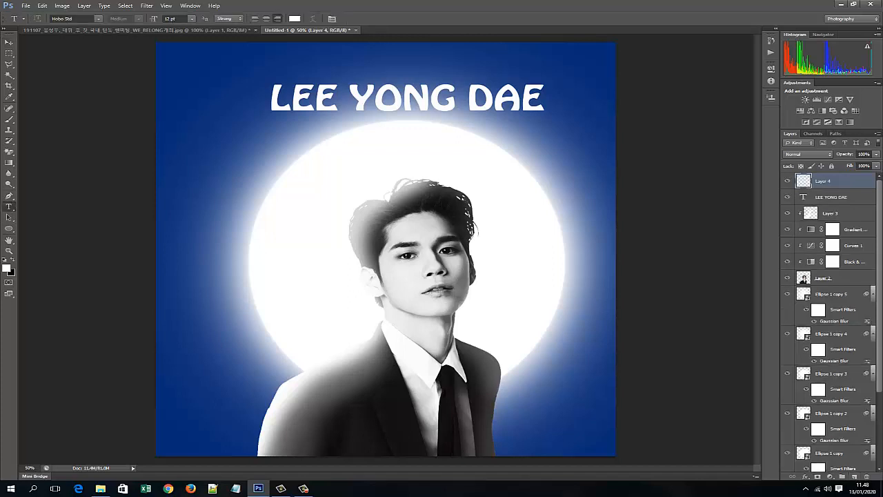
{"action": "left_click", "coordinate": [98, 19]}
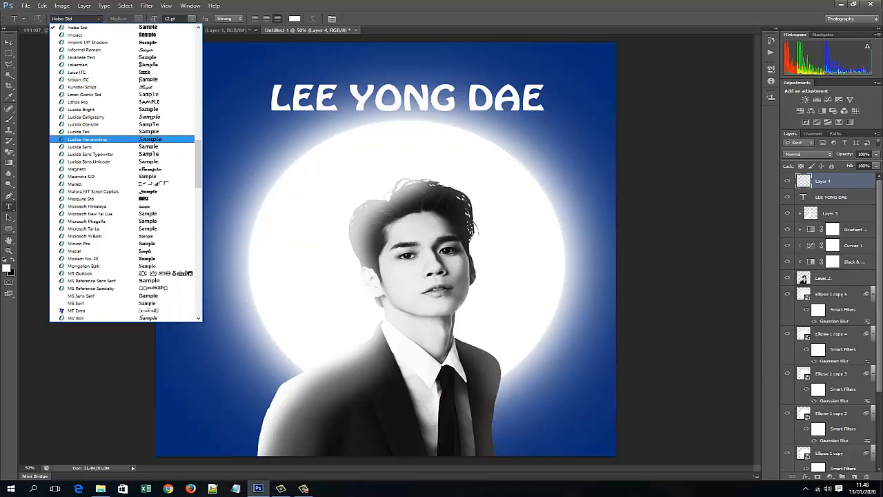
{"action": "scroll", "coordinate": [125, 172], "scroll_direction": "up", "scroll_amount": 15}
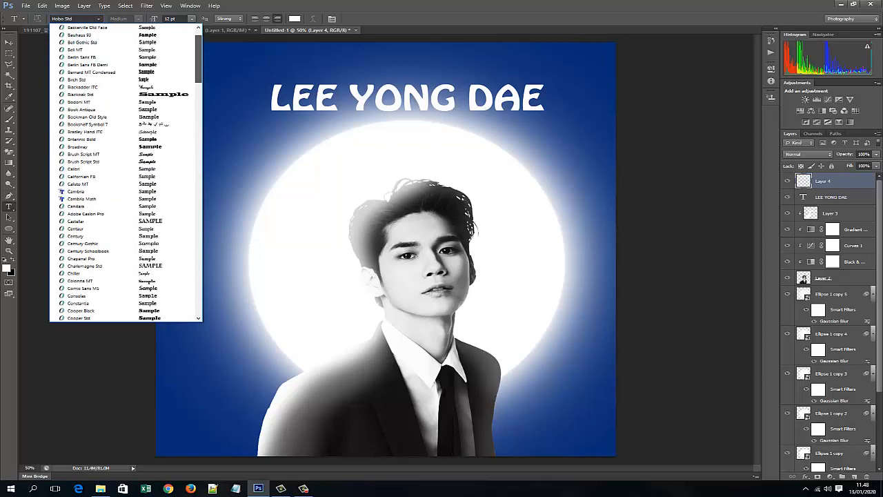
{"action": "scroll", "coordinate": [126, 172], "scroll_direction": "up", "scroll_amount": 1}
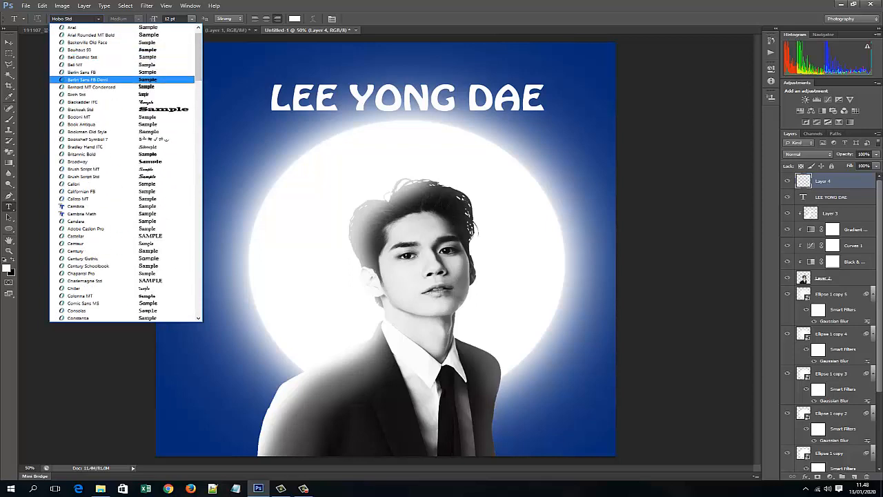
{"action": "left_click", "coordinate": [91, 87]}
{"action": "left_click", "coordinate": [397, 407]}
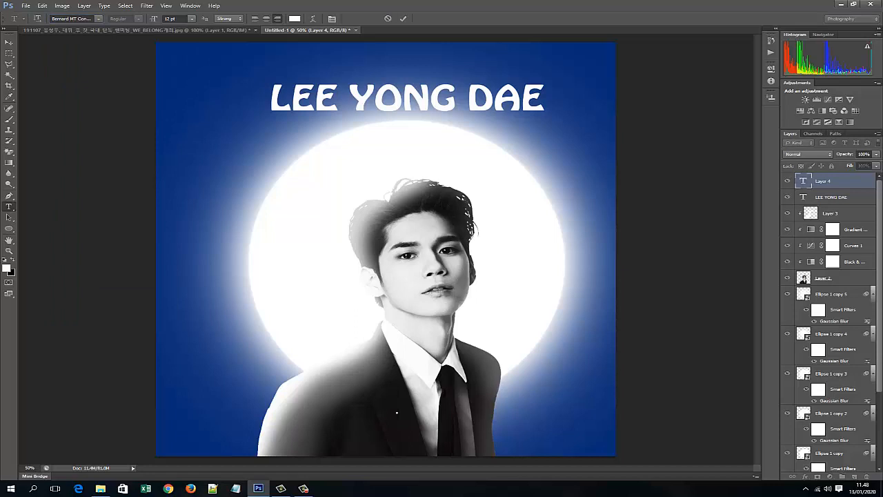
{"action": "type", "text": "BEYZ"}
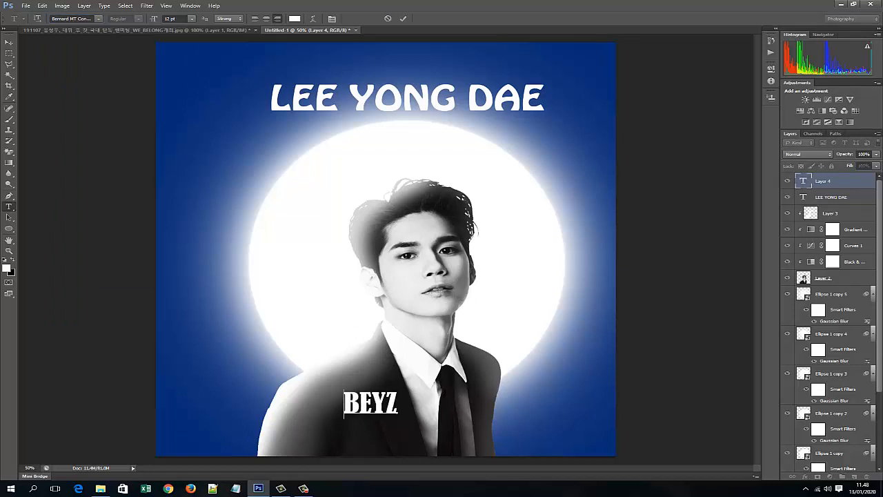
{"action": "left_click", "coordinate": [9, 42]}
Stretch the "BEYZ" text to about 249% width and 120% height and place it across the suit's lower chest.
{"action": "key", "text": "ctrl+t"}
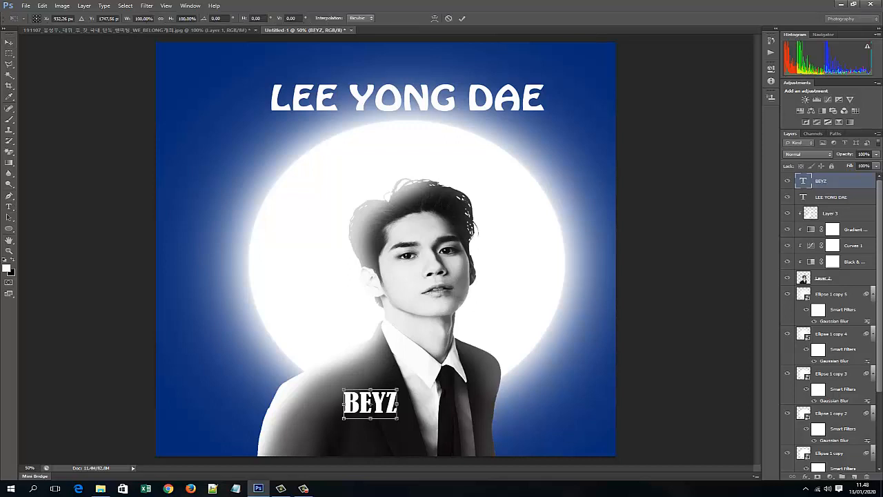
{"action": "left_click_drag", "start_coordinate": [398, 390], "coordinate": [446, 363]}
{"action": "left_click_drag", "start_coordinate": [394, 390], "coordinate": [404, 419]}
{"action": "left_click_drag", "start_coordinate": [458, 420], "coordinate": [483, 419]}
{"action": "left_click_drag", "start_coordinate": [417, 447], "coordinate": [417, 418]}
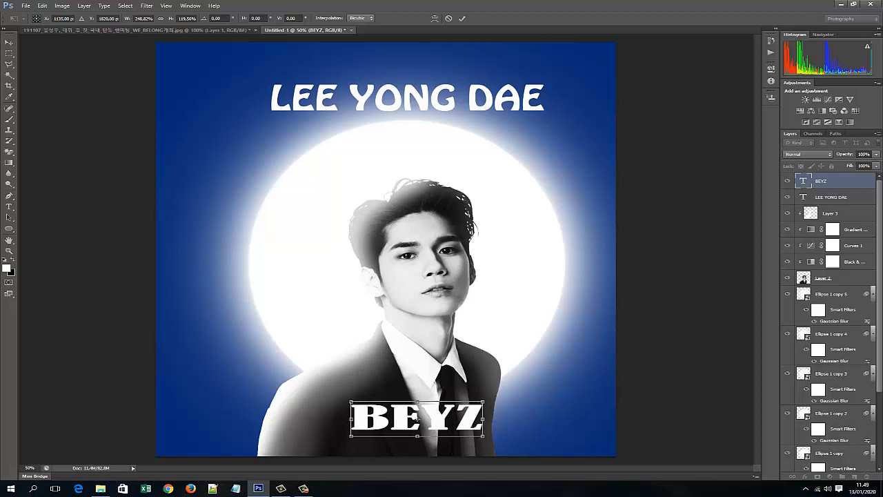
{"action": "key", "text": "Return"}
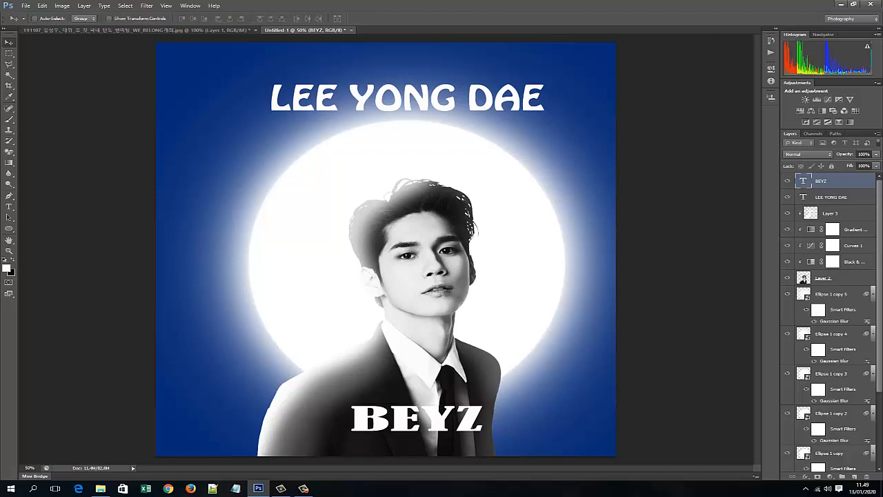
Add the white text "HITZUGAYA" in 12 pt Berlin Sans FB Demi on a new layer near the portrait's left shoulder.
{"action": "left_click", "coordinate": [855, 476]}
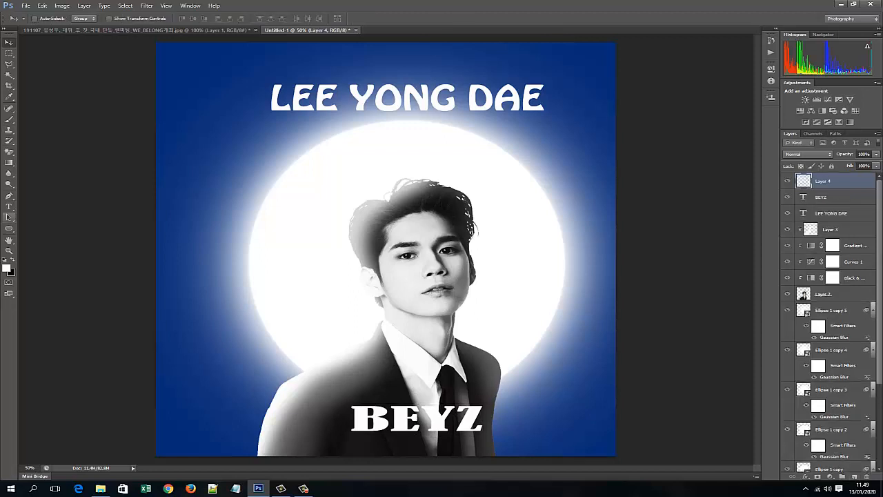
{"action": "left_click", "coordinate": [9, 206]}
{"action": "left_click", "coordinate": [98, 18]}
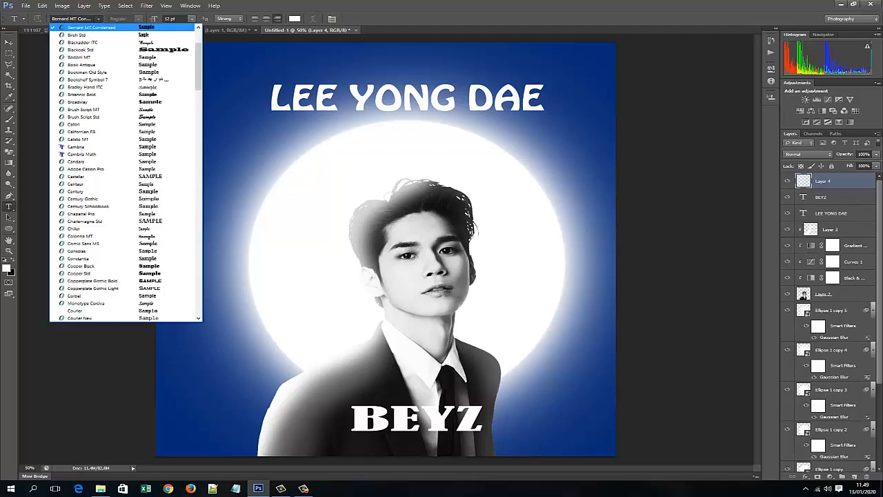
{"action": "scroll", "coordinate": [124, 72], "scroll_direction": "up", "scroll_amount": 2}
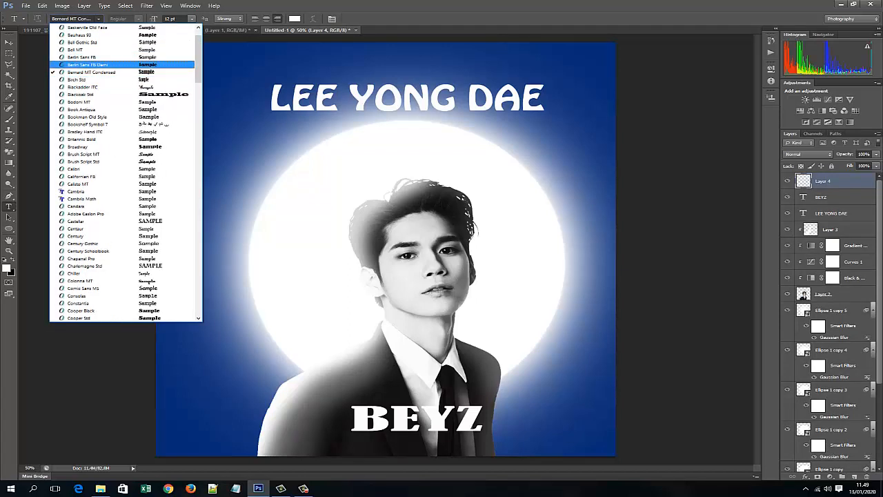
{"action": "left_click", "coordinate": [97, 64]}
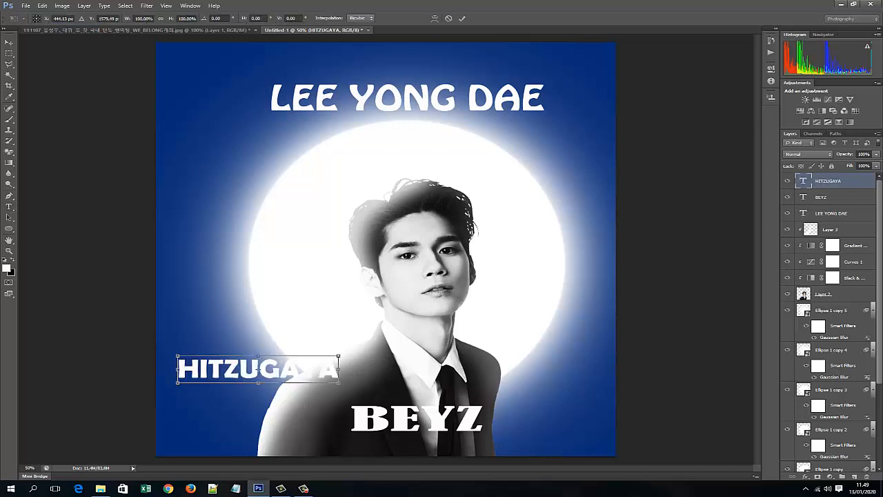
Move "HITZUGAYA" directly beneath "BEYZ" and scale it to about 81% width and 44% height, matching the width of "BEYZ".
{"action": "left_click_drag", "start_coordinate": [259, 362], "coordinate": [417, 436]}
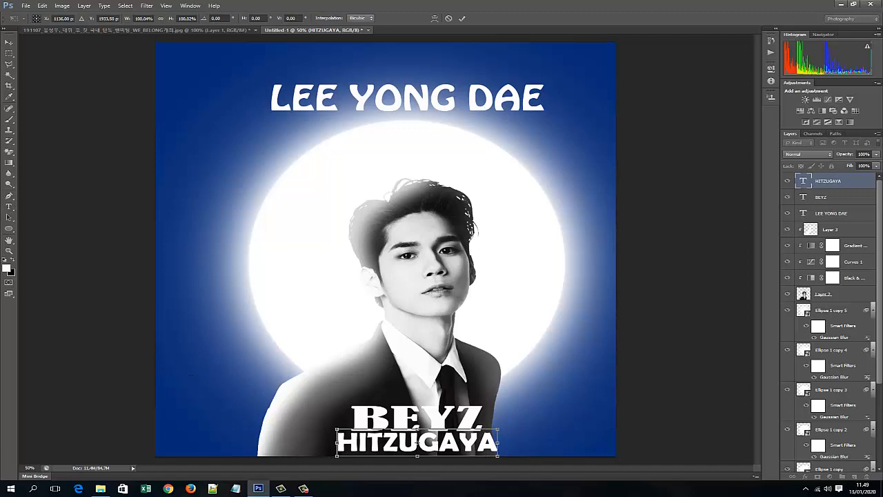
{"action": "left_click_drag", "start_coordinate": [498, 430], "coordinate": [483, 444]}
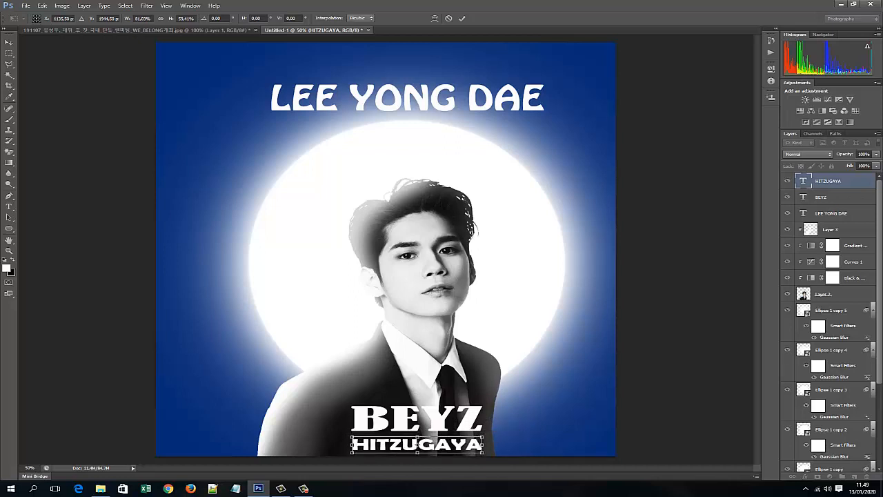
{"action": "left_click_drag", "start_coordinate": [418, 453], "coordinate": [417, 448]}
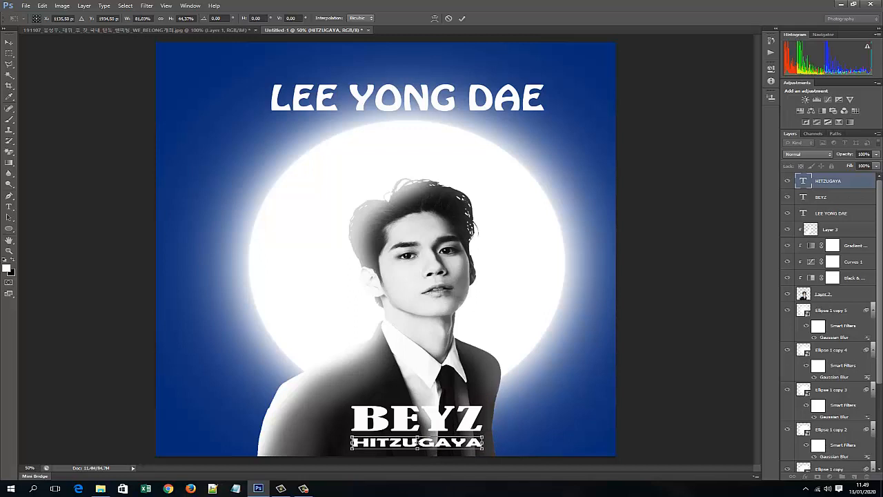
{"action": "key", "text": "Up"}
{"action": "key", "text": "Up"}
{"action": "key", "text": "Up"}
{"action": "key", "text": "Up"}
{"action": "key", "text": "Up"}
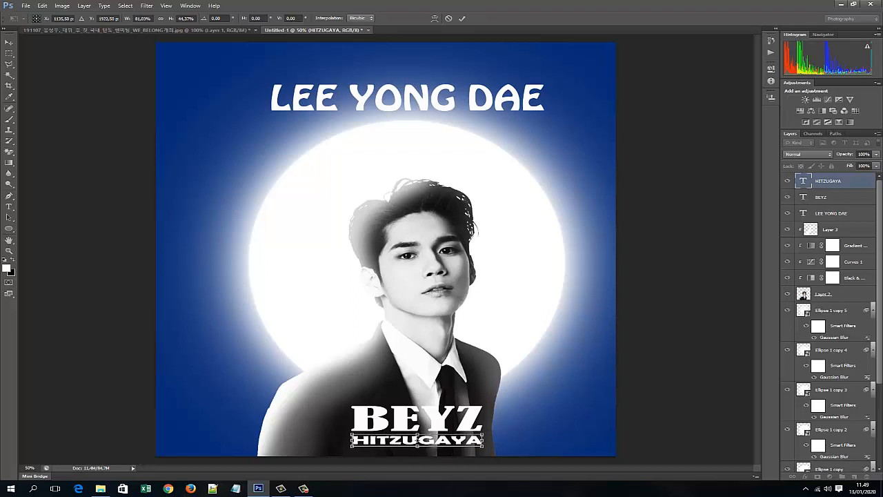
{"action": "key", "text": "Return"}
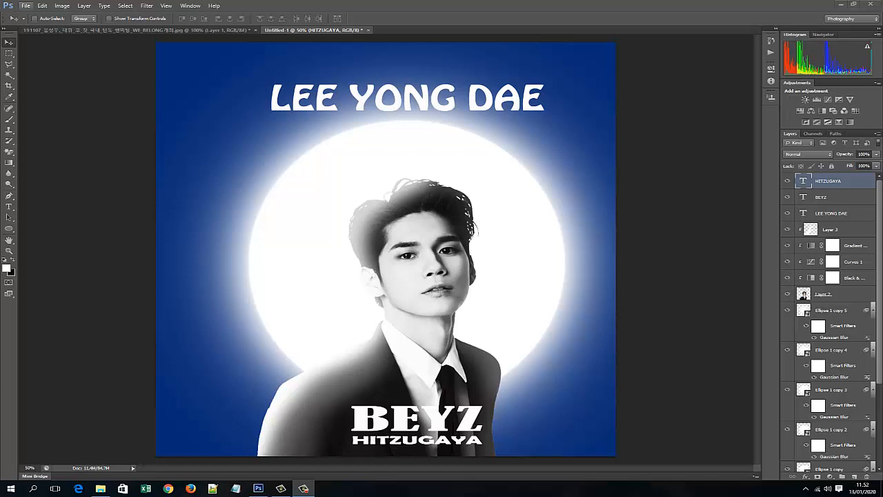
Save the poster as the Photoshop file LEE in the PHOTO folder, with layers and Maximize Compatibility kept on.
{"action": "left_click", "coordinate": [26, 6]}
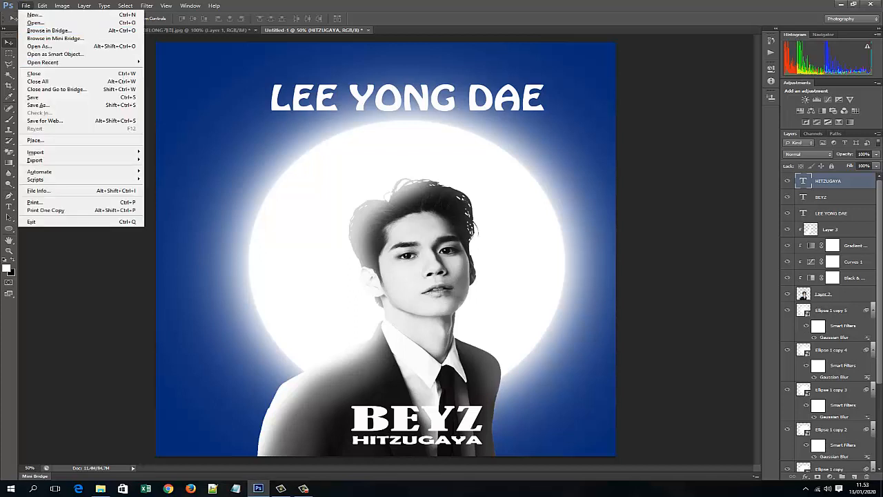
{"action": "left_click", "coordinate": [38, 105]}
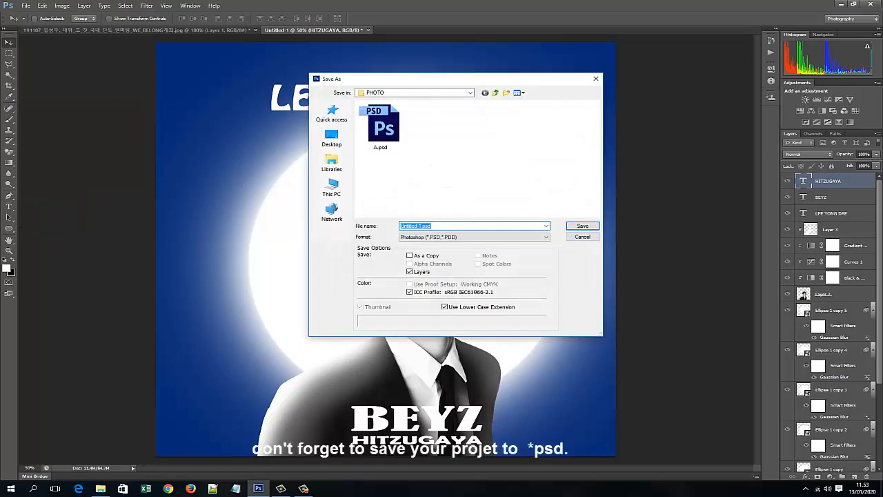
{"action": "left_click", "coordinate": [422, 226]}
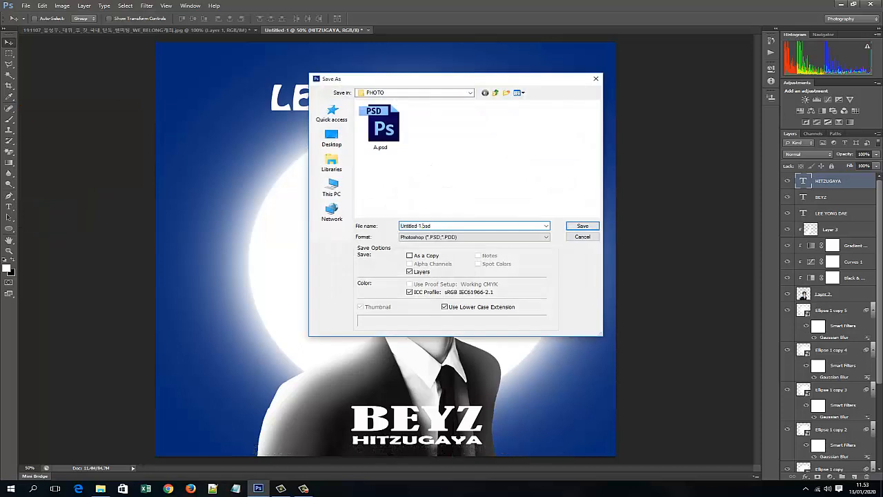
{"action": "key", "text": "BackSpace"}
{"action": "key", "text": "BackSpace"}
{"action": "key", "text": "BackSpace"}
{"action": "key", "text": "BackSpace"}
{"action": "key", "text": "BackSpace"}
{"action": "key", "text": "BackSpace"}
{"action": "key", "text": "BackSpace"}
{"action": "key", "text": "BackSpace"}
{"action": "key", "text": "BackSpace"}
{"action": "key", "text": "BackSpace"}
{"action": "key", "text": "BackSpace"}
{"action": "type", "text": "LEE"}
{"action": "key", "text": "Return"}
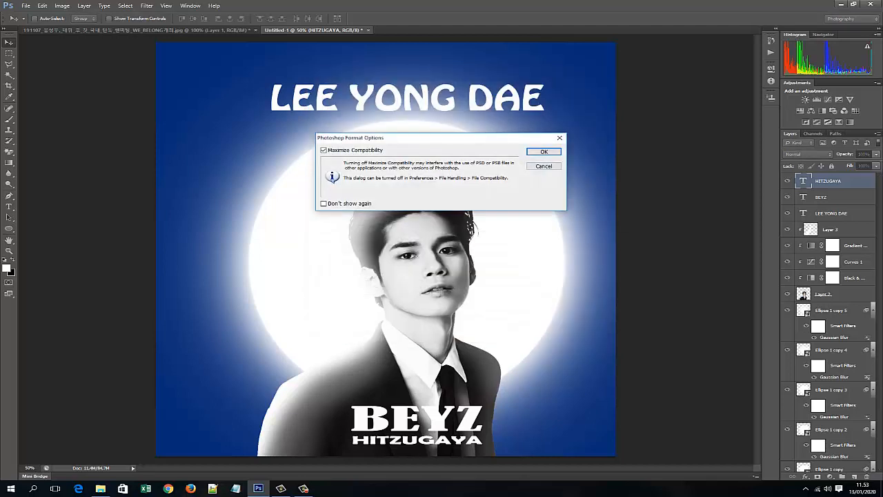
{"action": "key", "text": "Return"}
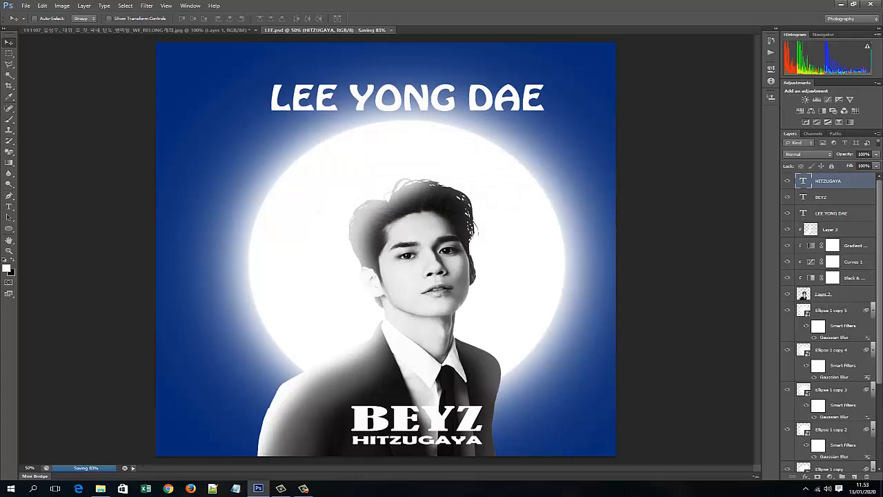
Save a JPEG copy of the poster as LEE.jpg in the PHOTO folder at quality 10 (Maximum), Progressive with 3 scans.
{"action": "left_click", "coordinate": [25, 6]}
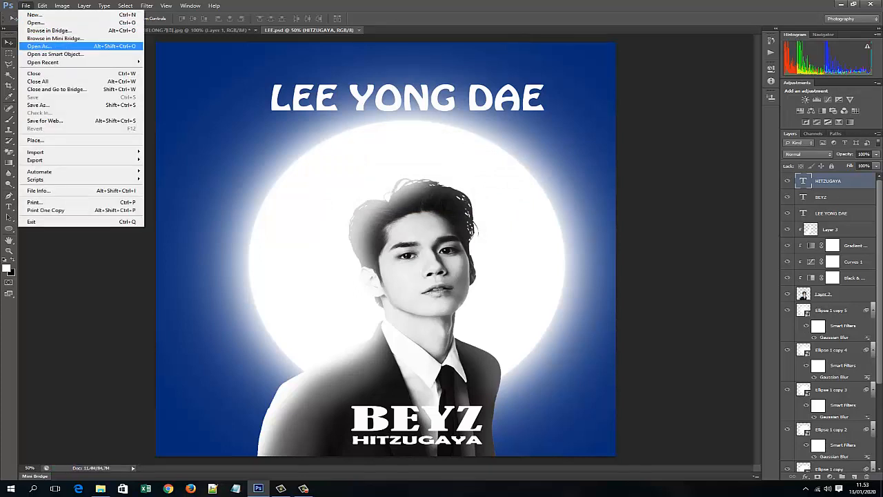
{"action": "left_click", "coordinate": [38, 105]}
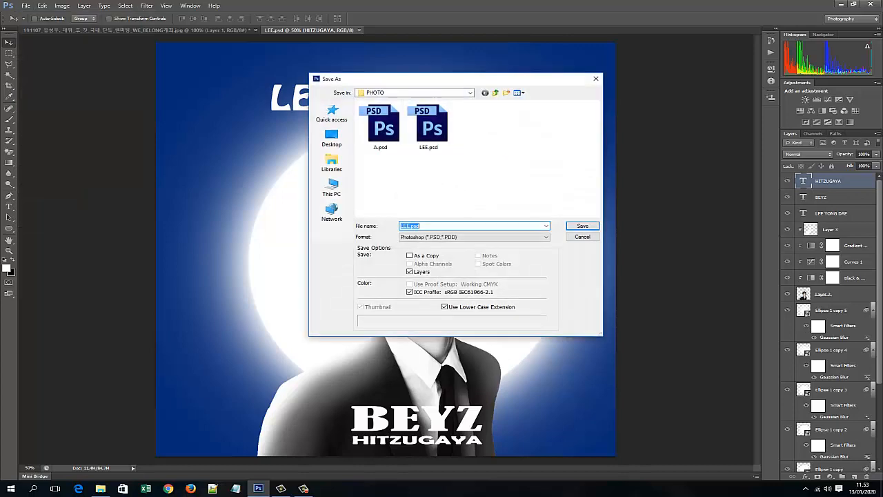
{"action": "left_click", "coordinate": [473, 237]}
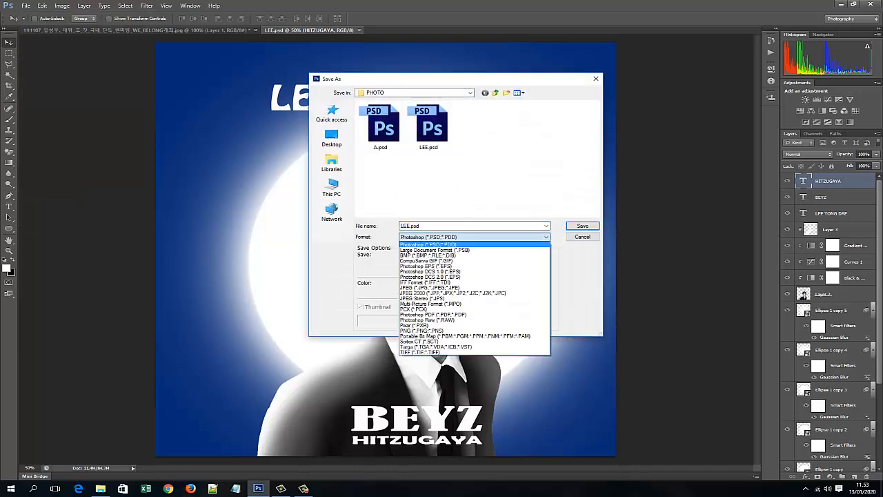
{"action": "left_click", "coordinate": [429, 287]}
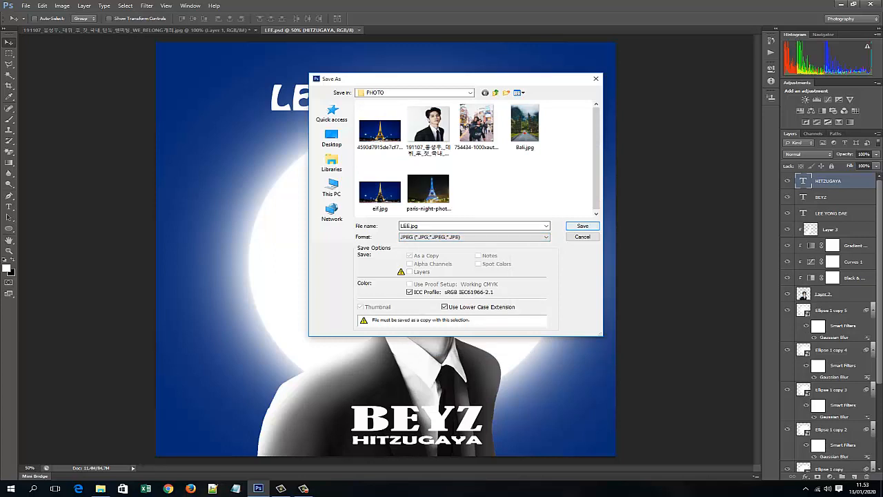
{"action": "key", "text": "Return"}
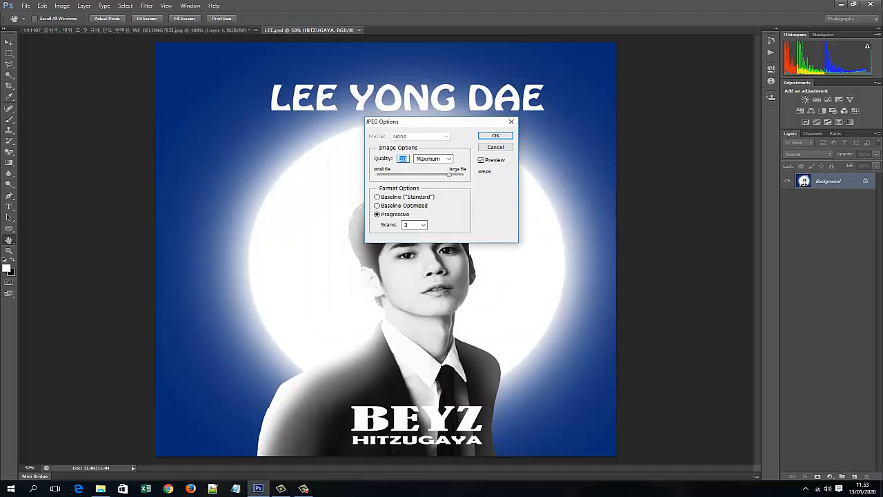
{"action": "key", "text": "Return"}
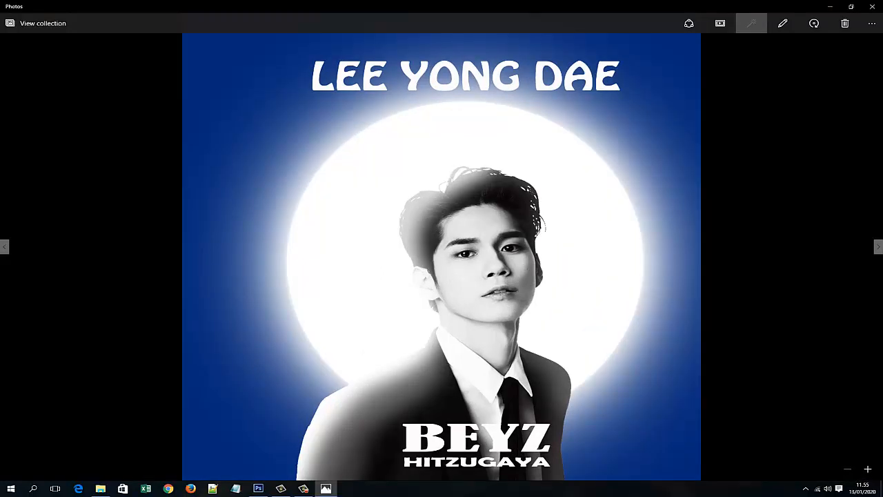
Examine the exported poster up close in Photos, from the title text down to the signature text on the suit.
{"action": "left_click", "coordinate": [868, 469]}
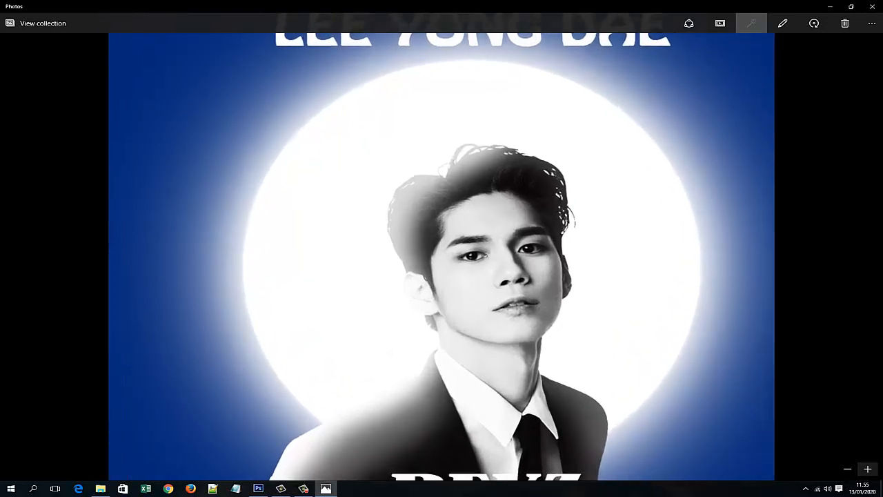
{"action": "left_click", "coordinate": [868, 469]}
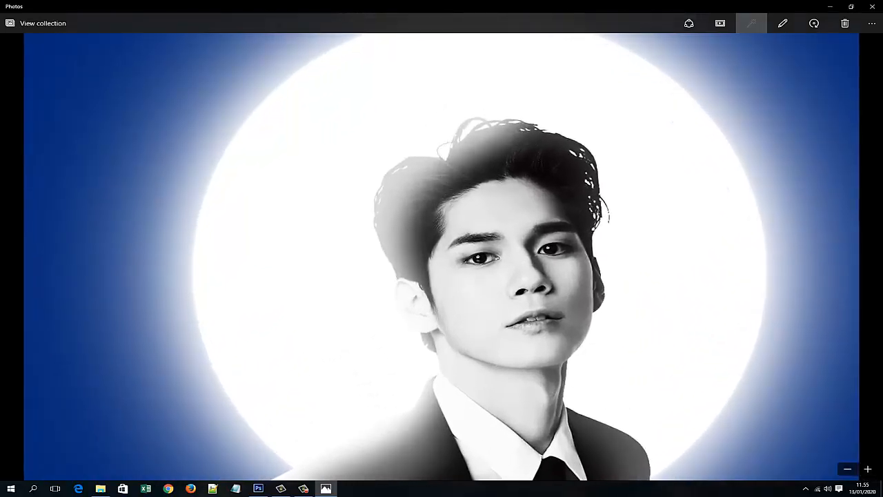
{"action": "left_click", "coordinate": [872, 24]}
{"action": "left_click", "coordinate": [872, 23]}
{"action": "scroll", "coordinate": [442, 256], "scroll_direction": "up", "scroll_amount": 1}
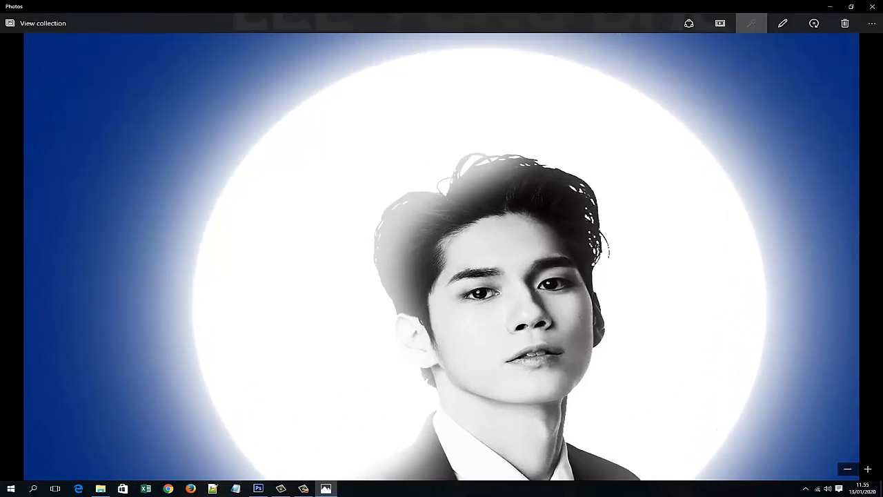
{"action": "scroll", "coordinate": [442, 255], "scroll_direction": "up", "scroll_amount": 3}
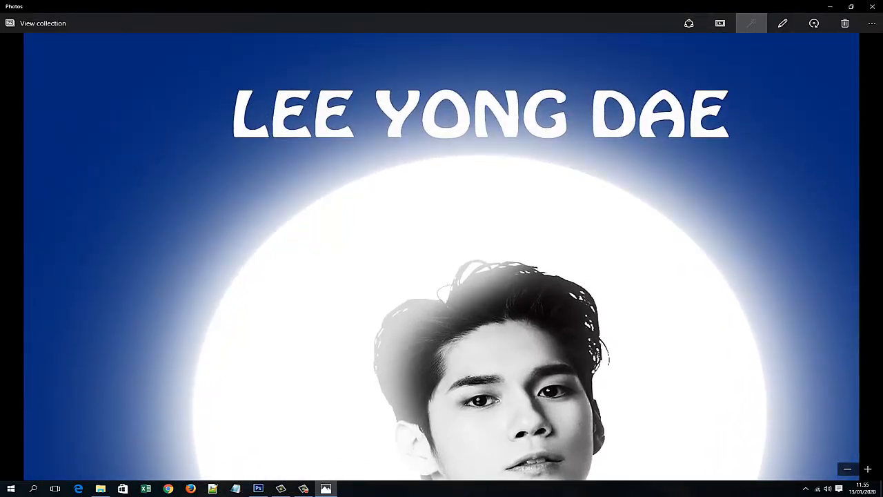
{"action": "scroll", "coordinate": [442, 255], "scroll_direction": "down", "scroll_amount": 8}
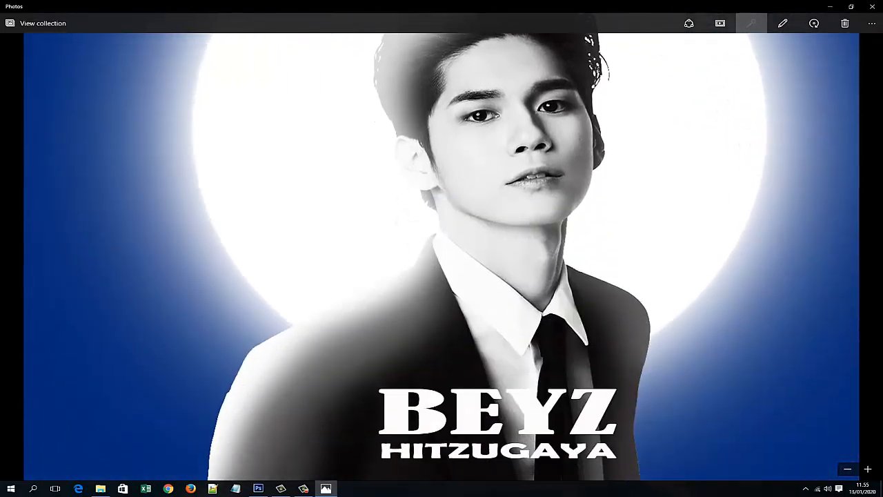